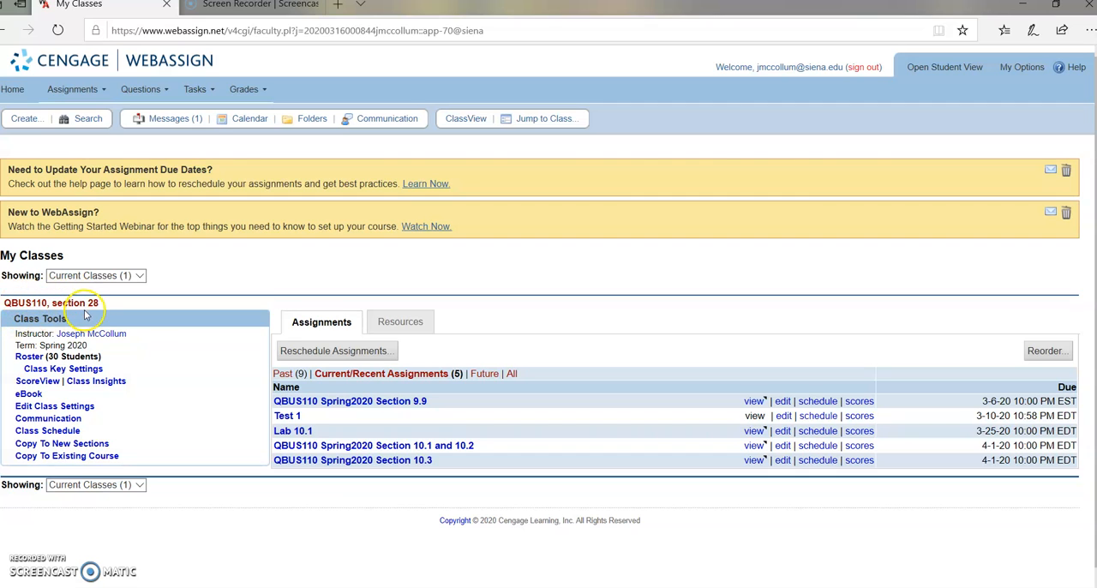
# Create a new assignment based on the instructor's own quiz template
pyautogui.click(96, 91)
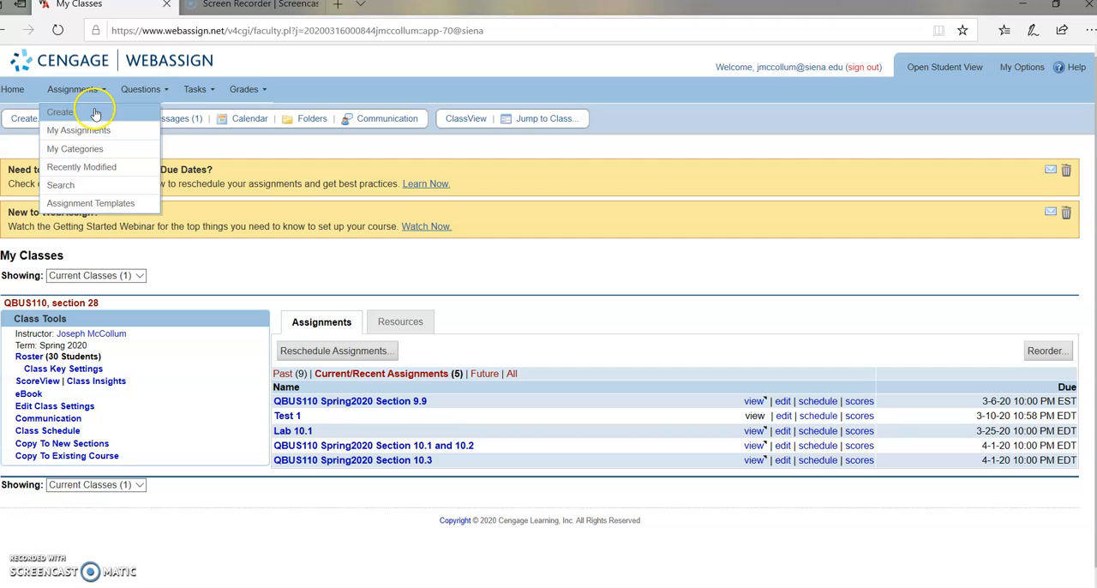
pyautogui.click(95, 114)
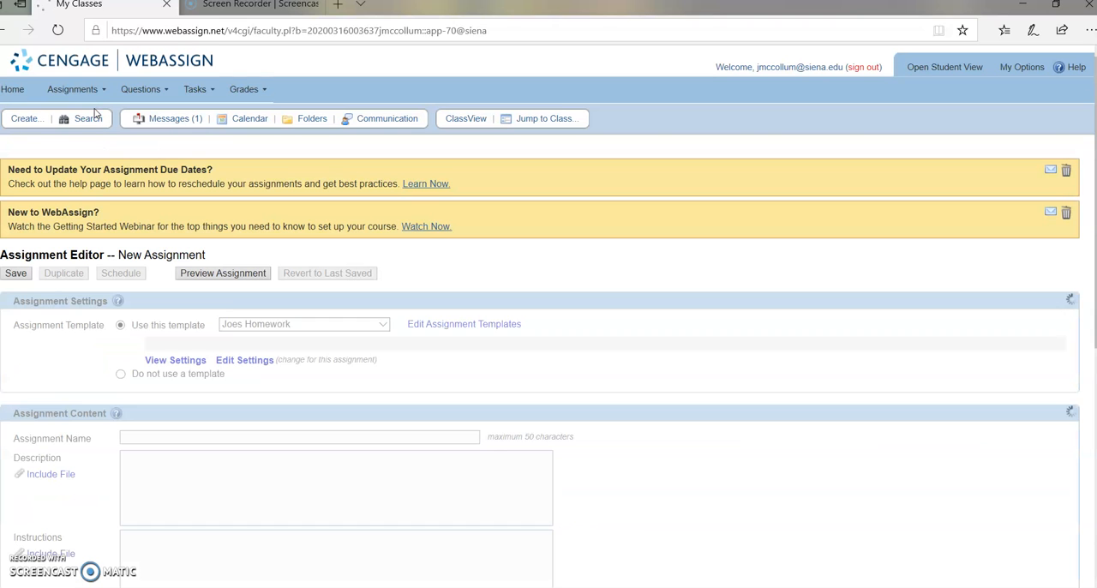
pyautogui.scroll(-2, 162, 167)
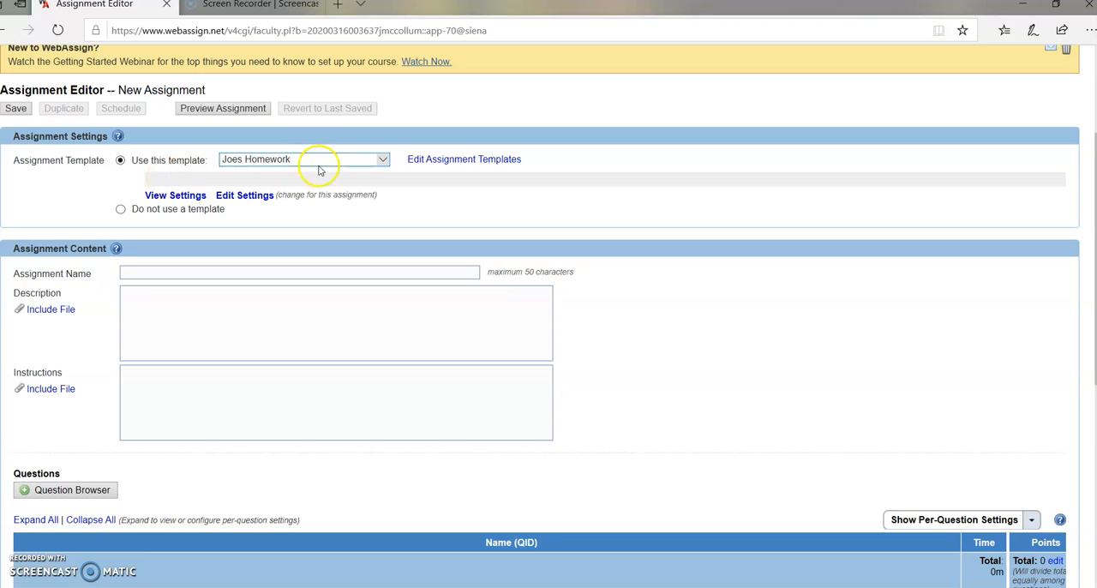
pyautogui.click(382, 160)
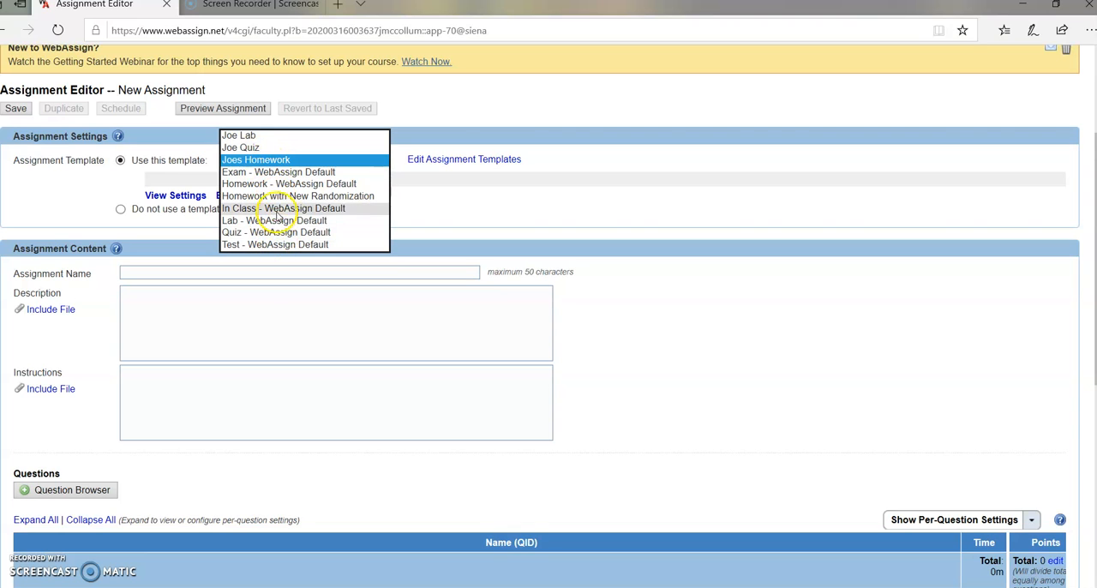
pyautogui.click(262, 151)
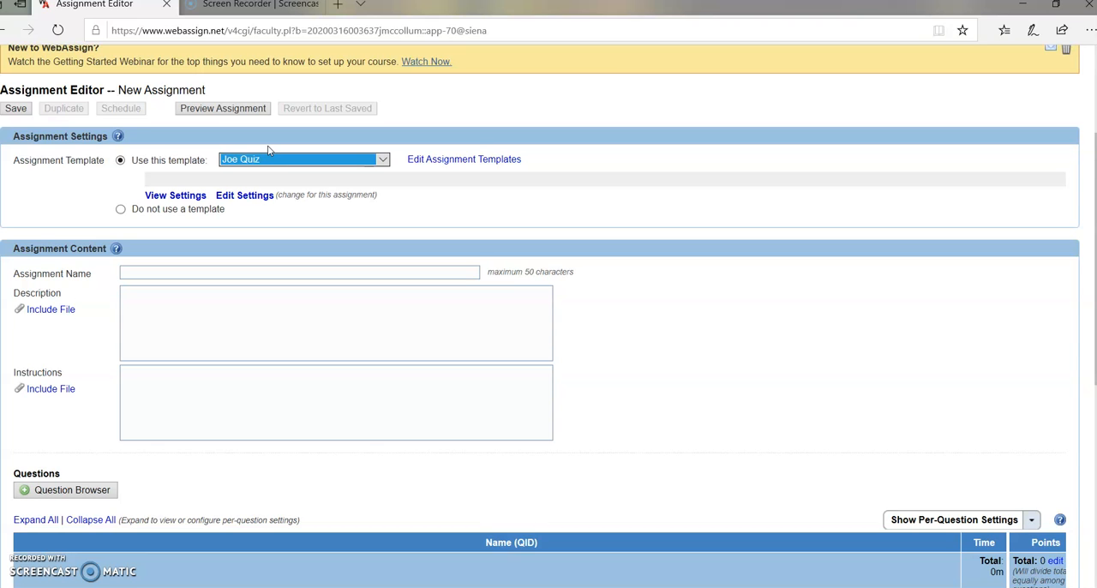
# Name the assignment "Quiz on section 10.1"
pyautogui.scroll(-1, 266, 159)
pyautogui.click(226, 184)
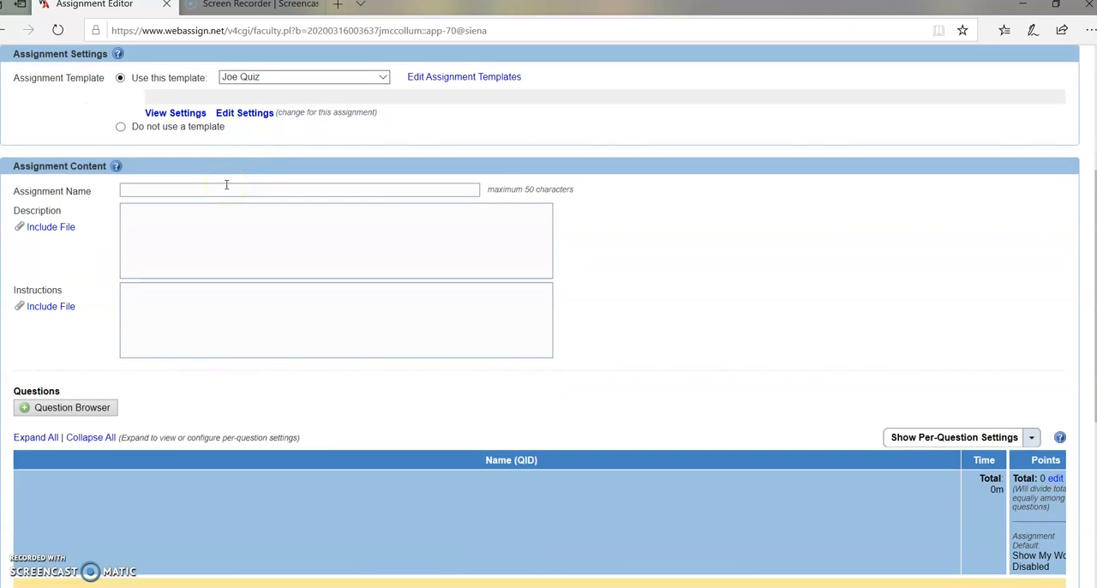
pyautogui.write('Quiz on section 10.1')
# Browse the textbook questions for chapter 10, Applications of Derivatives, section 10.1: Relative Maxima and Minima: Curve Sketching
pyautogui.scroll(-1, 196, 188)
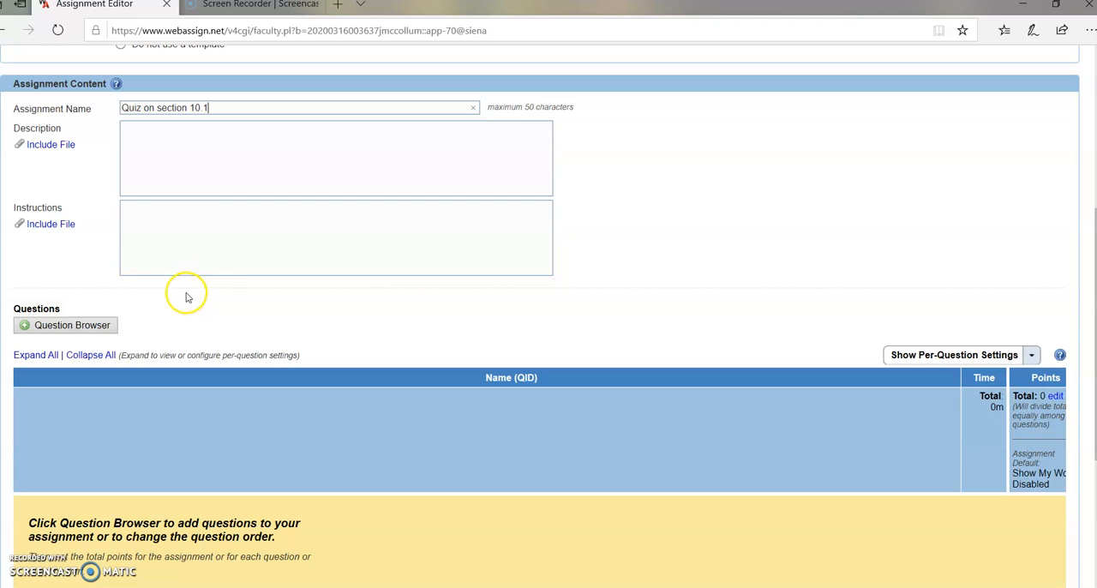
pyautogui.click(88, 328)
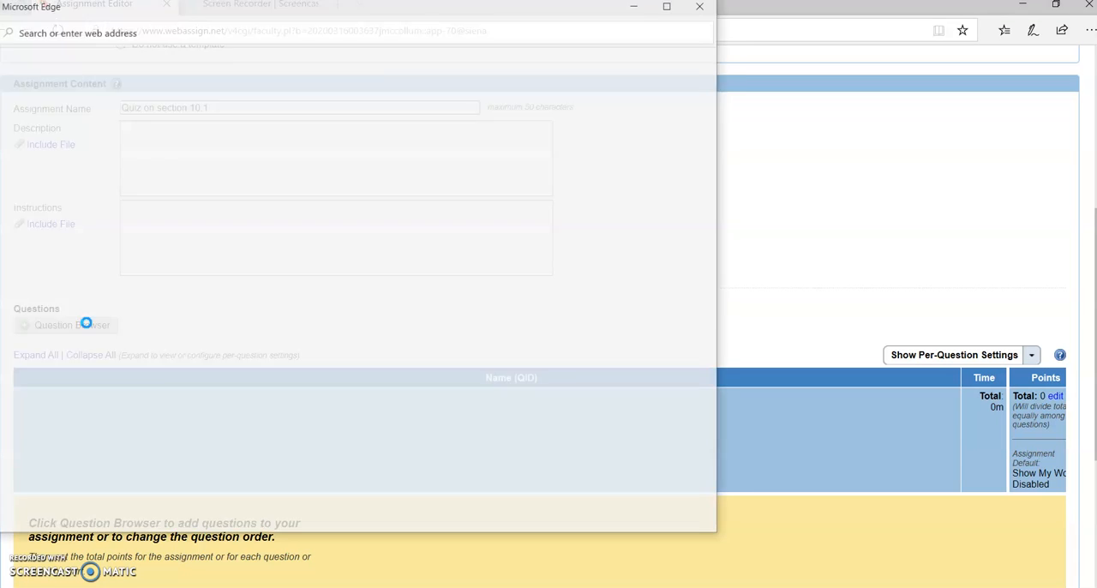
pyautogui.moveTo(289, 10); pyautogui.dragTo(531, 29)
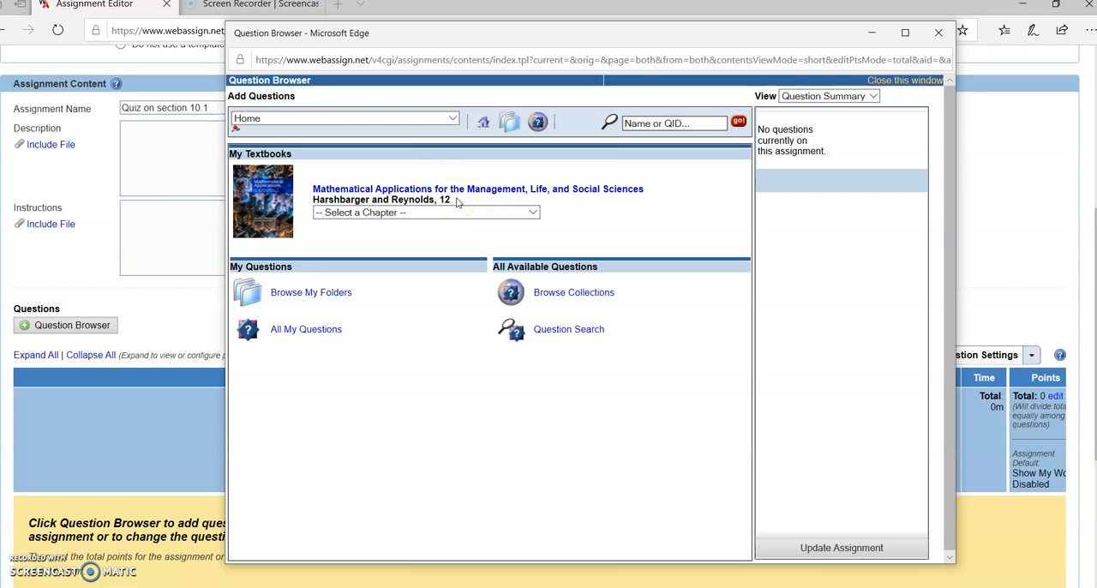
pyautogui.click(531, 211)
pyautogui.click(424, 336)
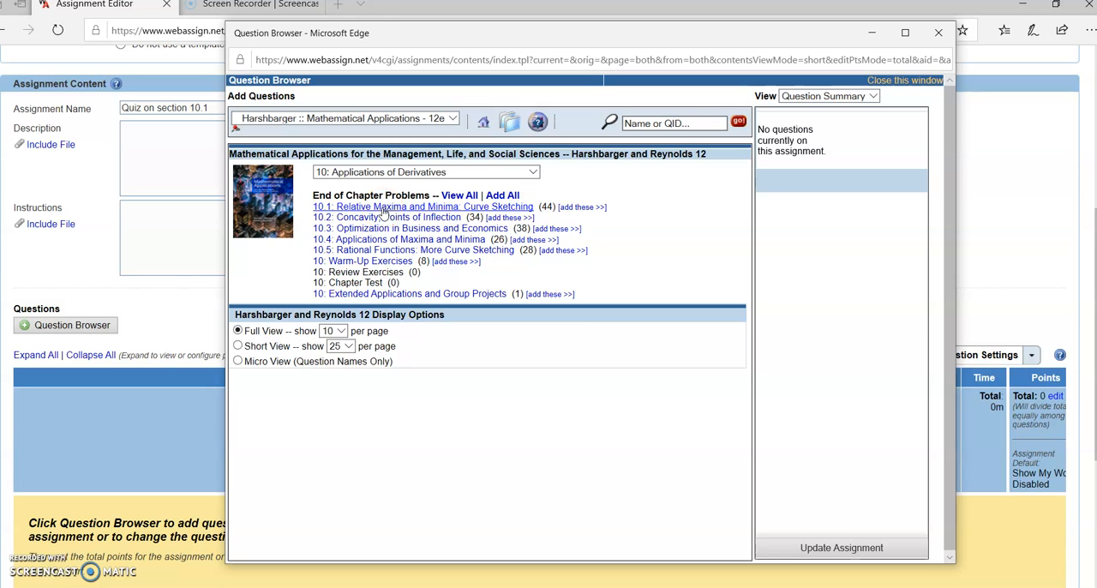
pyautogui.click(383, 209)
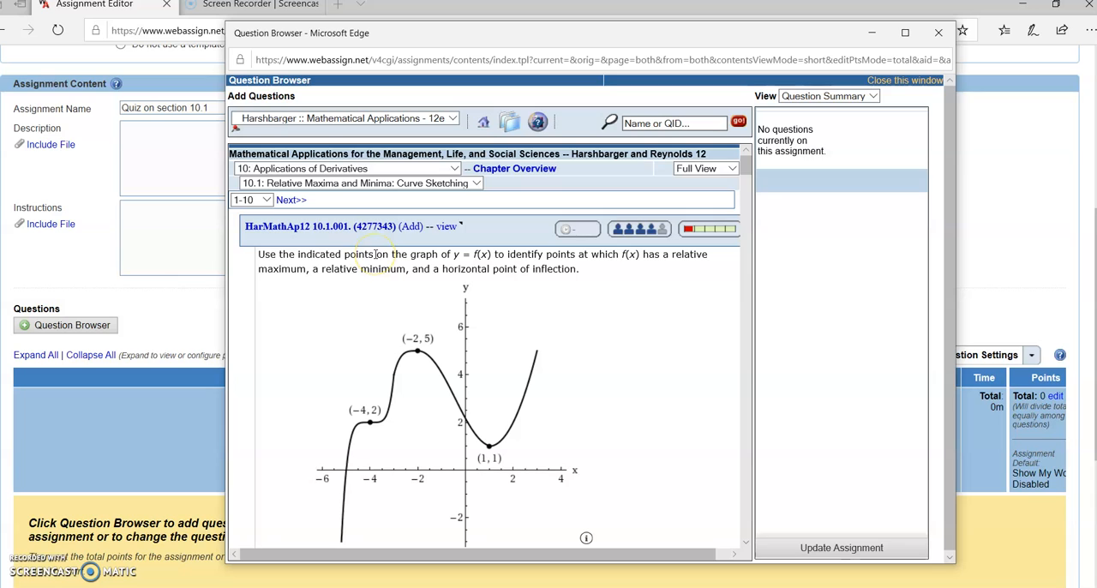
# Add question HarMathAp12 10.1.001 to the quiz and check its attempt and difficulty statistics
pyautogui.click(268, 201)
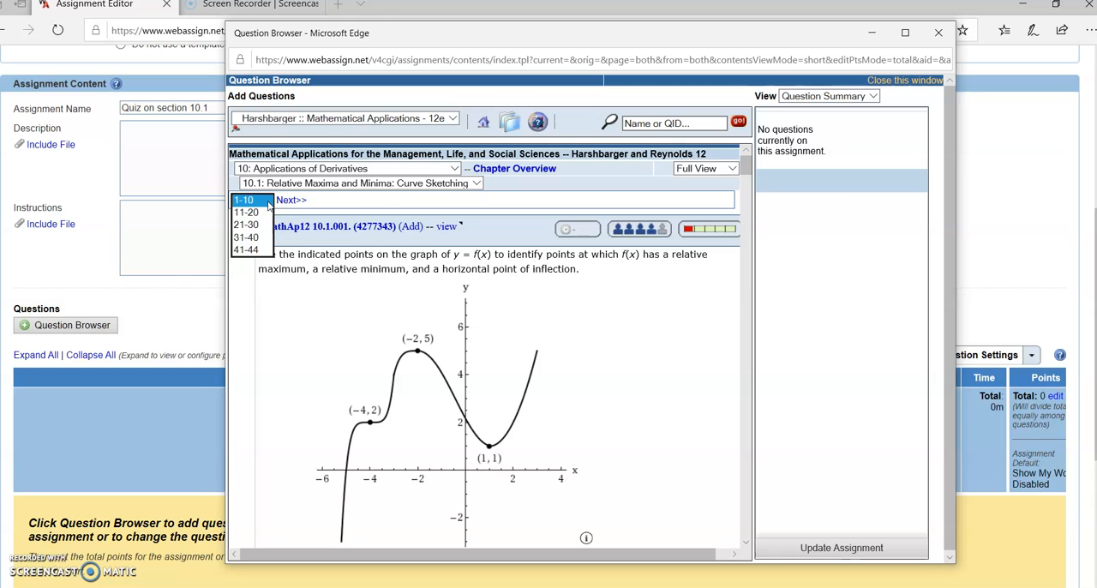
pyautogui.click(372, 233)
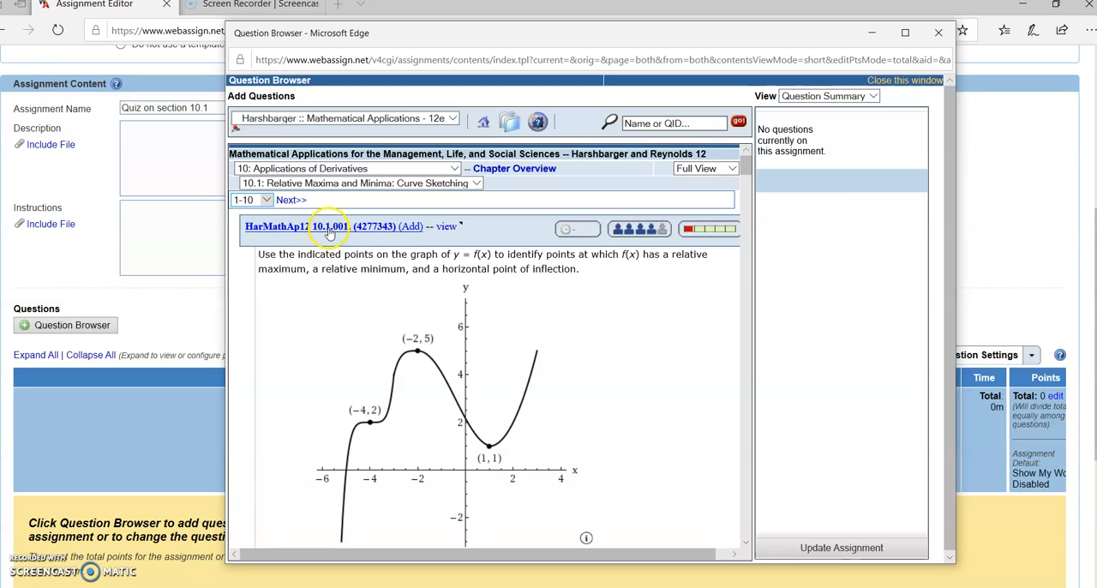
pyautogui.click(414, 228)
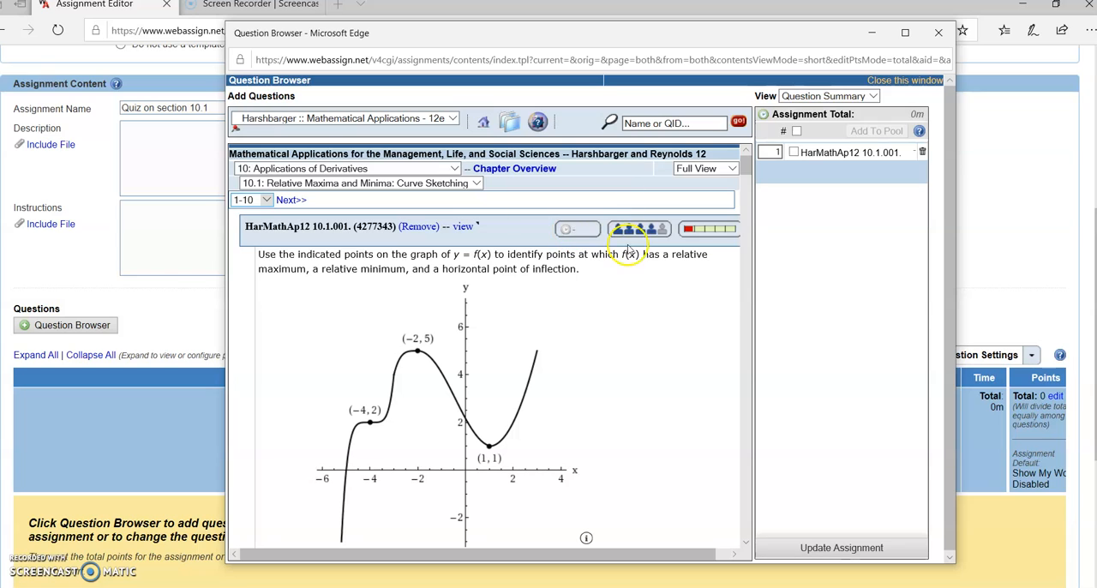
pyautogui.moveTo(630, 229)
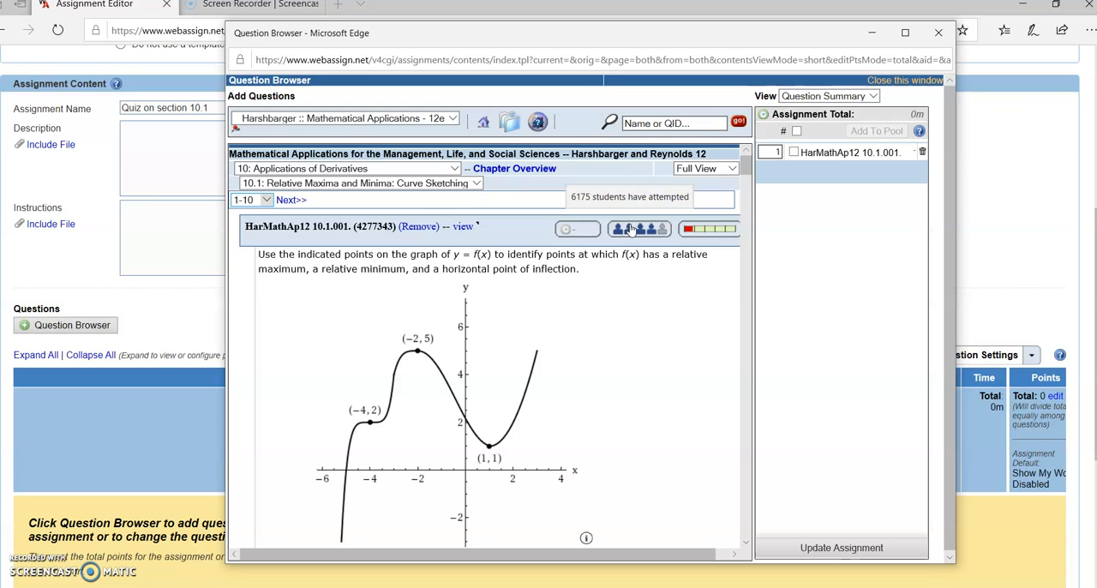
pyautogui.moveTo(697, 233)
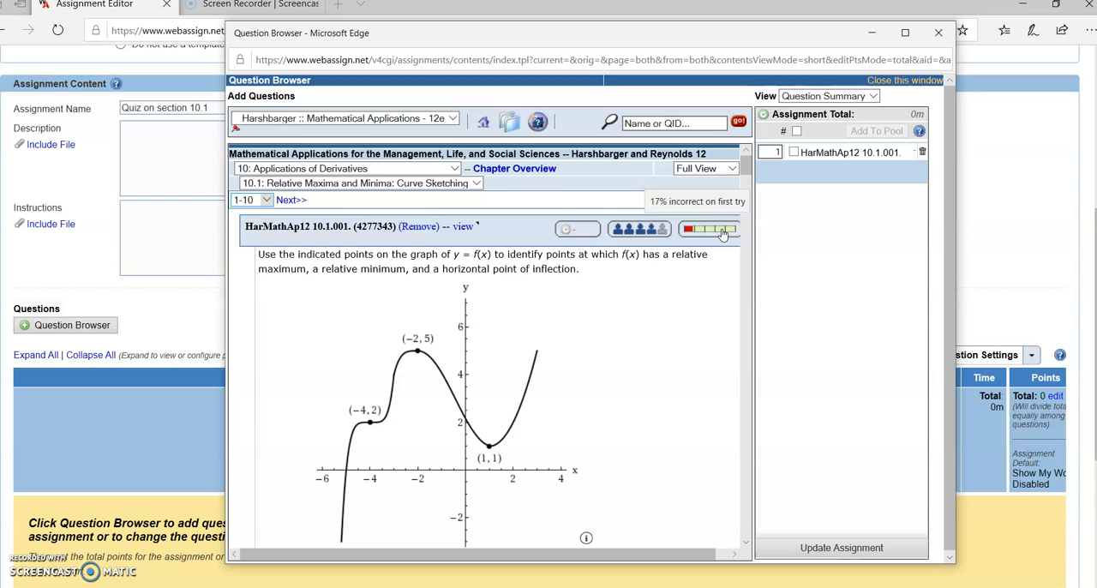
# Look through the first section 10.1 questions and switch the list to questions 11-20
pyautogui.scroll(-12, 619, 301)
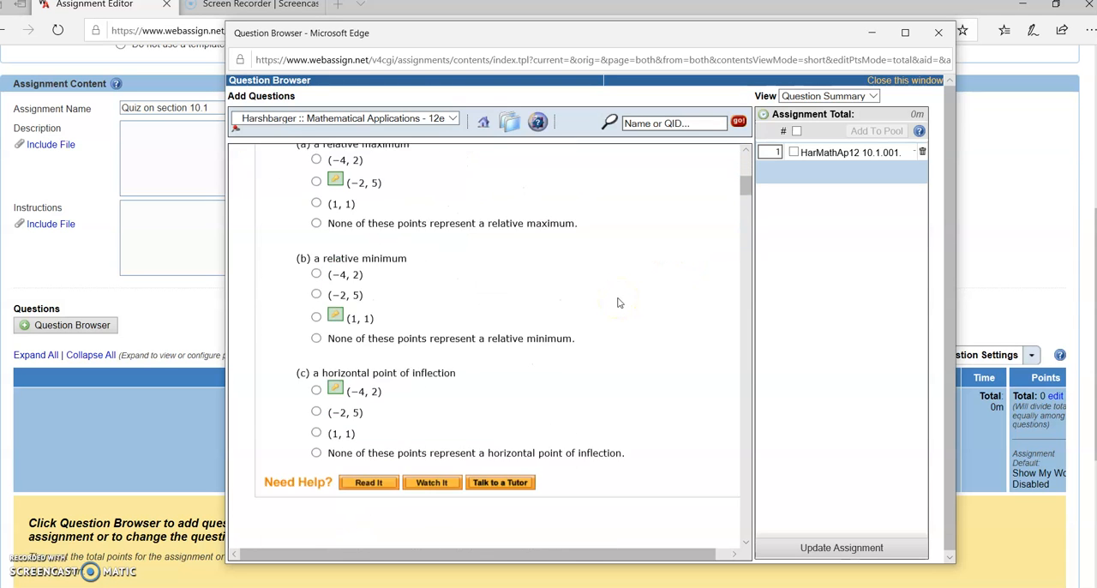
pyautogui.scroll(-15, 609, 298)
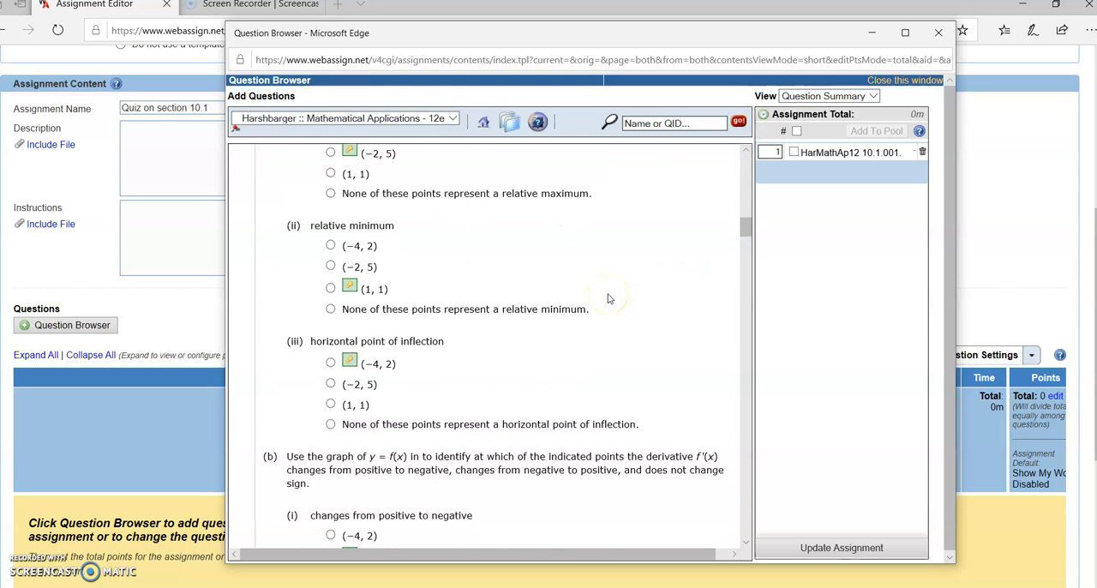
pyautogui.scroll(15, 625, 294)
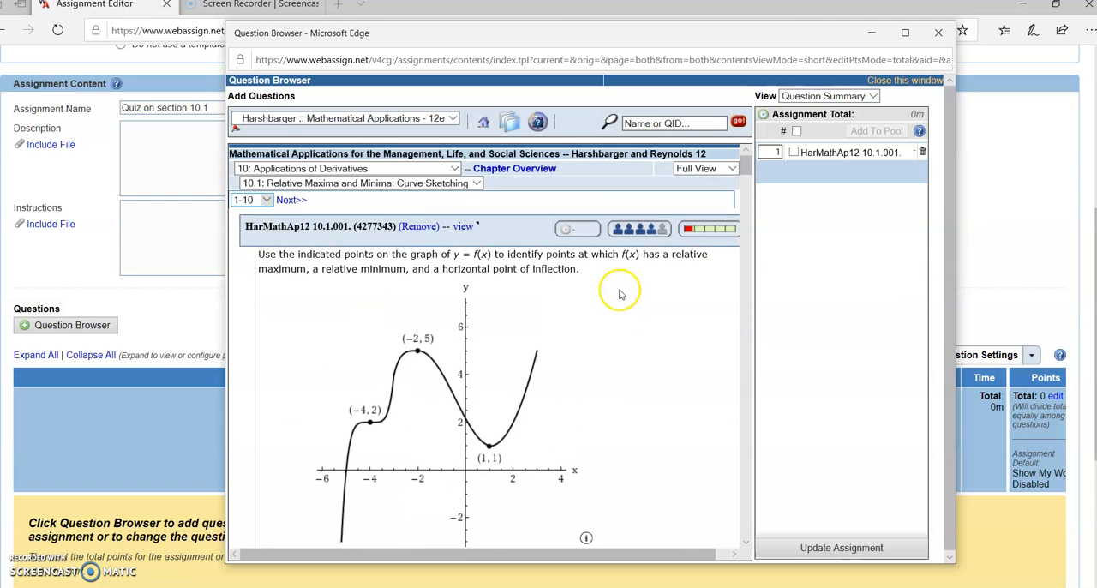
pyautogui.click(257, 199)
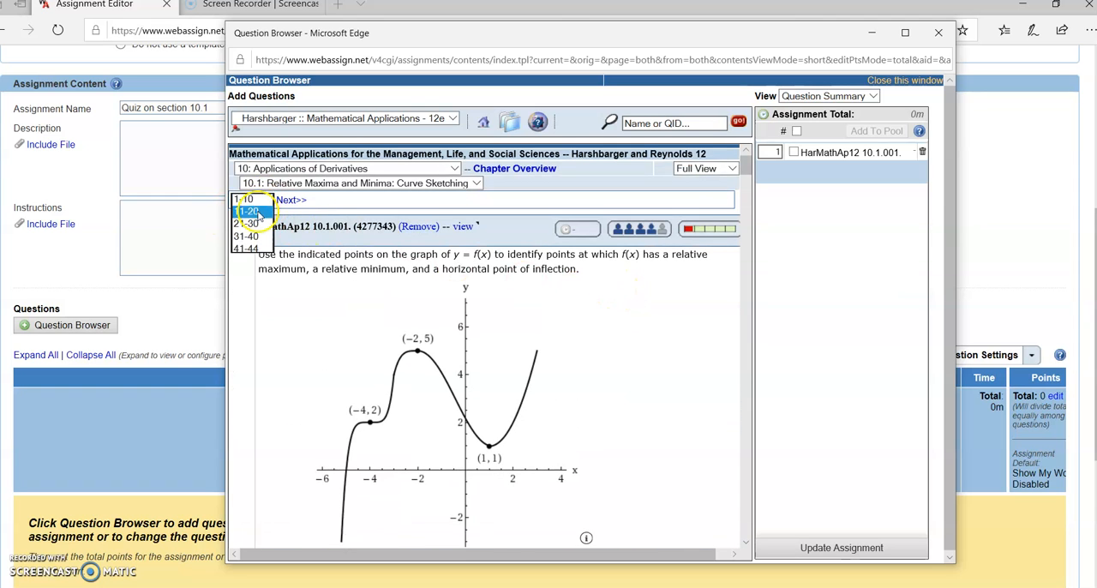
pyautogui.click(259, 214)
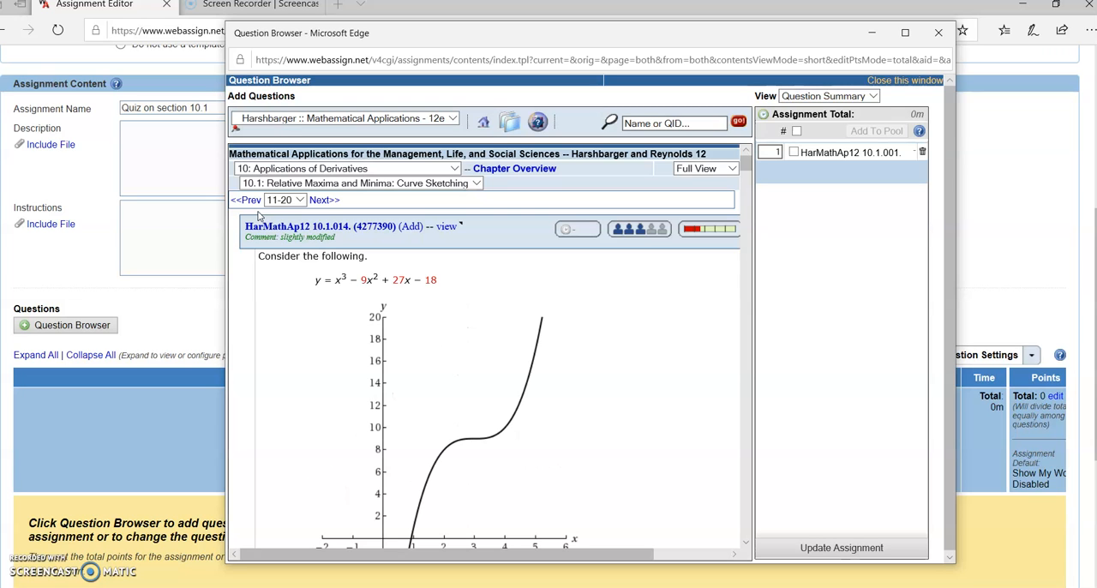
# Add question HarMathAp12 10.1.015 on y = ½x² − x to the quiz and check its attempt and difficulty statistics
pyautogui.scroll(-10, 283, 274)
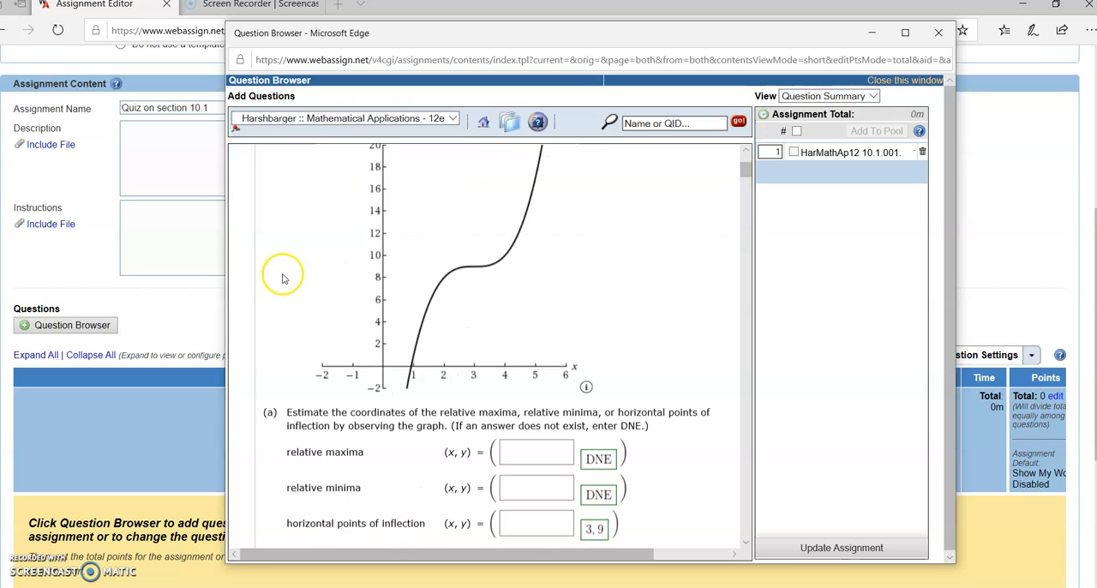
pyautogui.scroll(3, 307, 279)
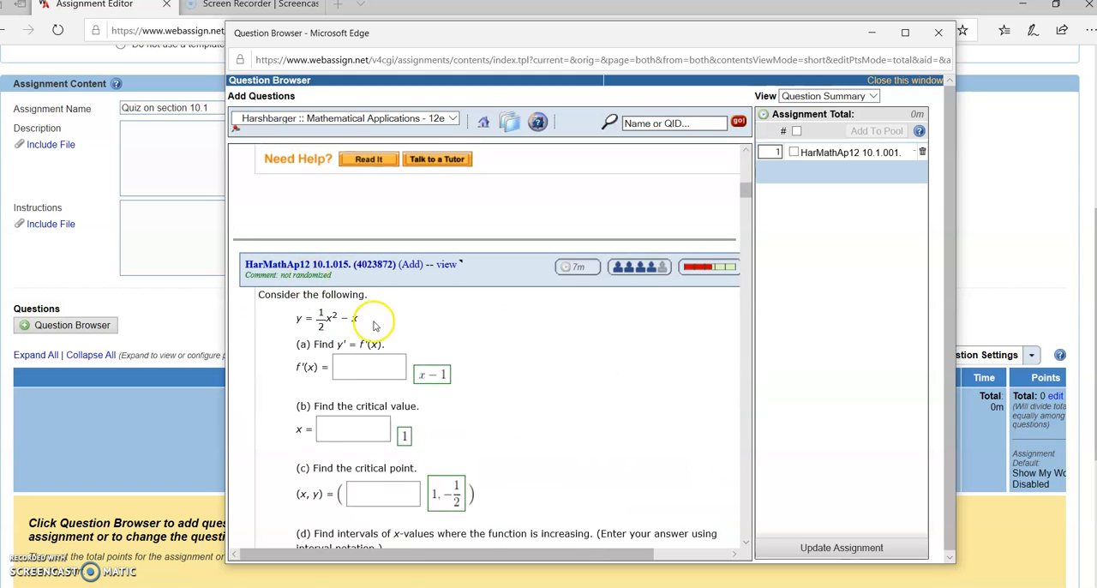
pyautogui.scroll(-1, 374, 322)
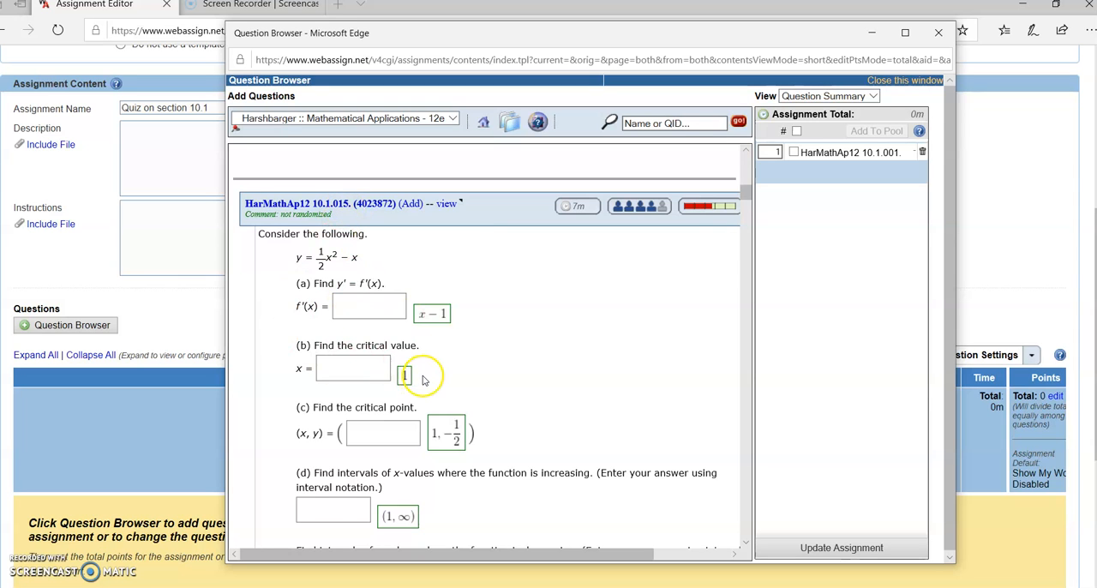
pyautogui.scroll(-3, 427, 377)
pyautogui.scroll(4, 424, 379)
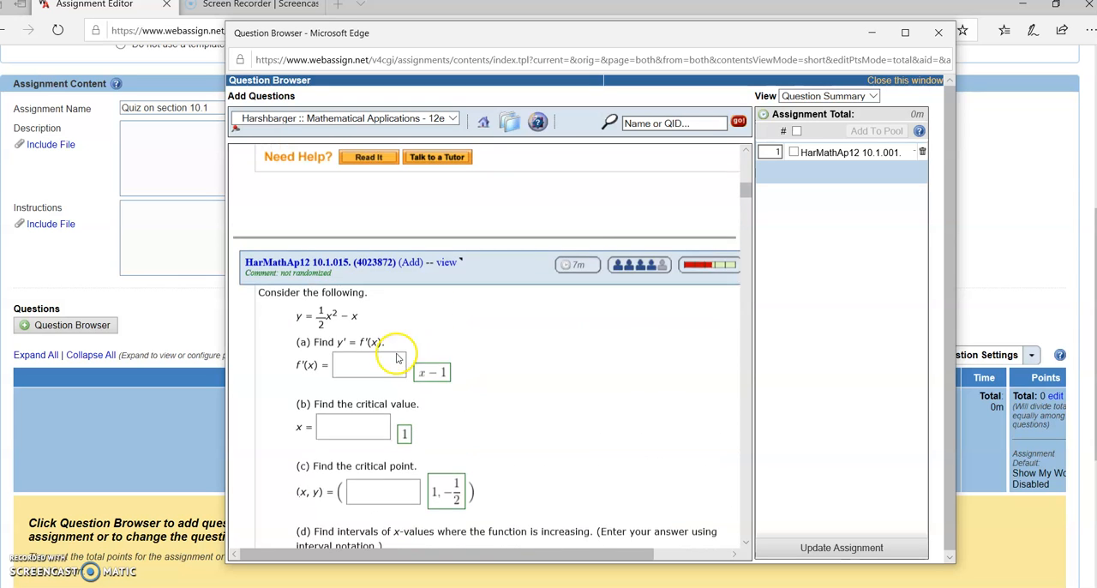
pyautogui.click(353, 265)
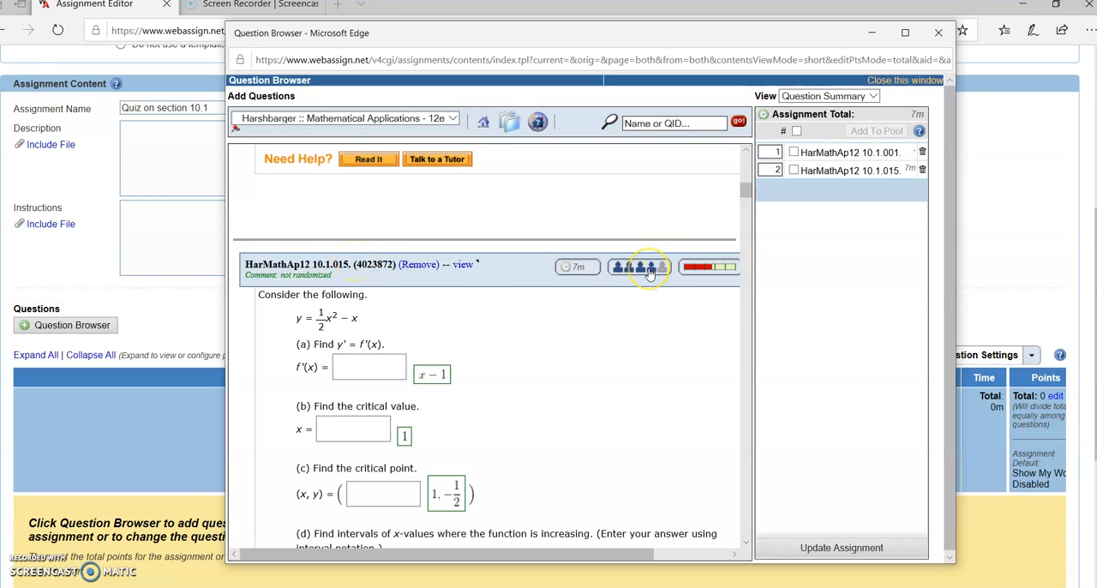
pyautogui.moveTo(649, 271)
pyautogui.moveTo(700, 272)
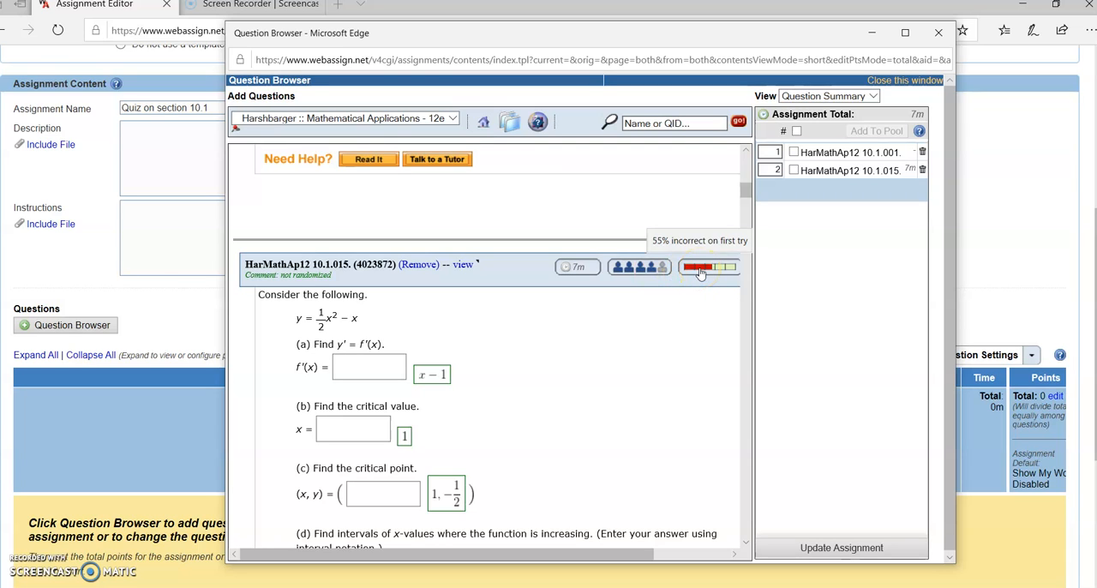
# Add question HarMathAp12 10.1.021, with the function y = 2 − x − x² and its graph, to the quiz
pyautogui.scroll(-3, 666, 294)
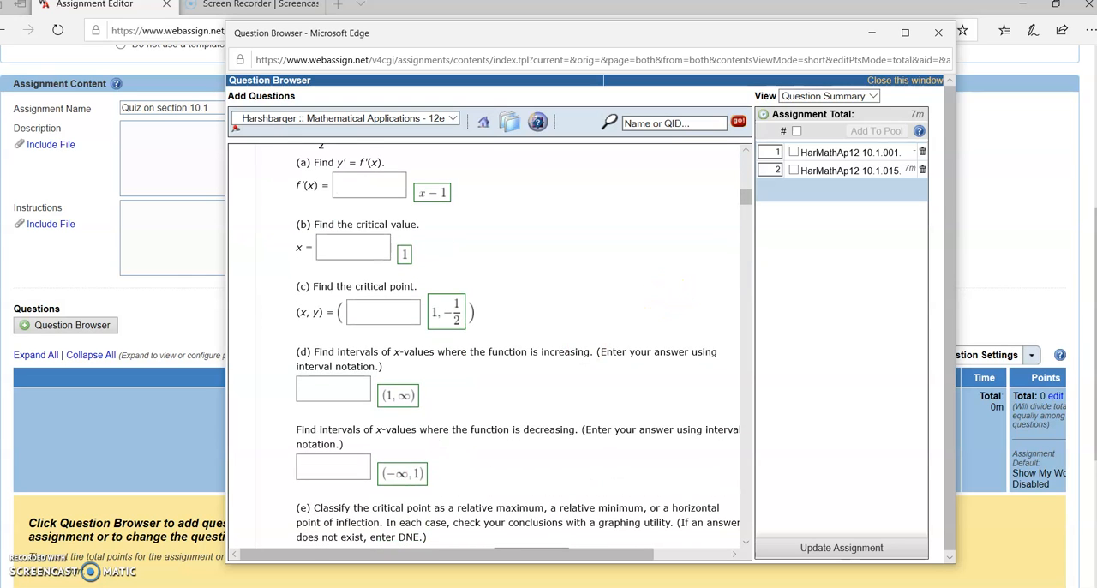
pyautogui.scroll(-10, 463, 377)
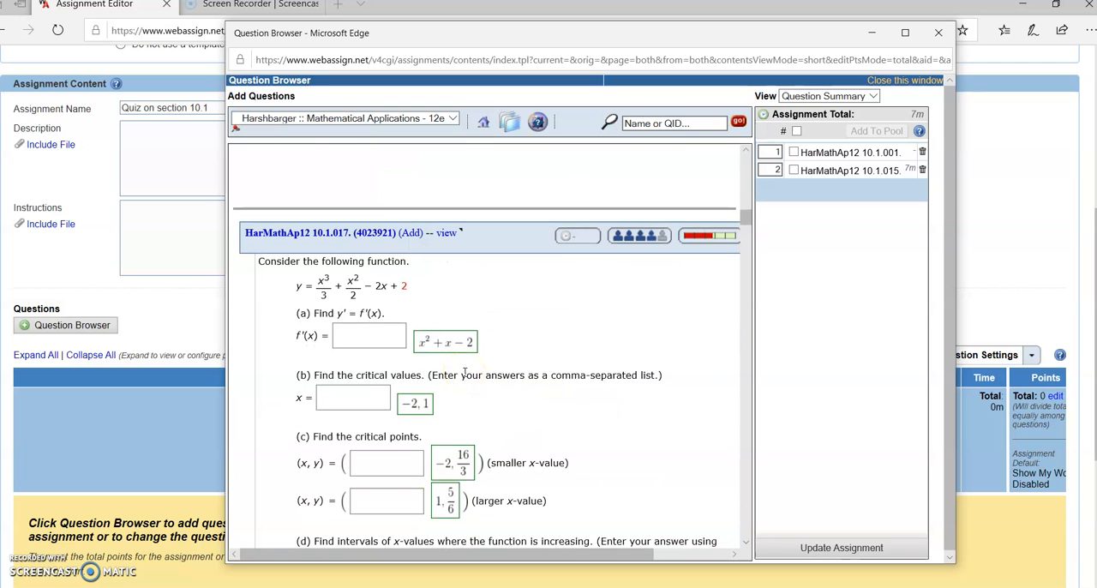
pyautogui.scroll(-12, 464, 371)
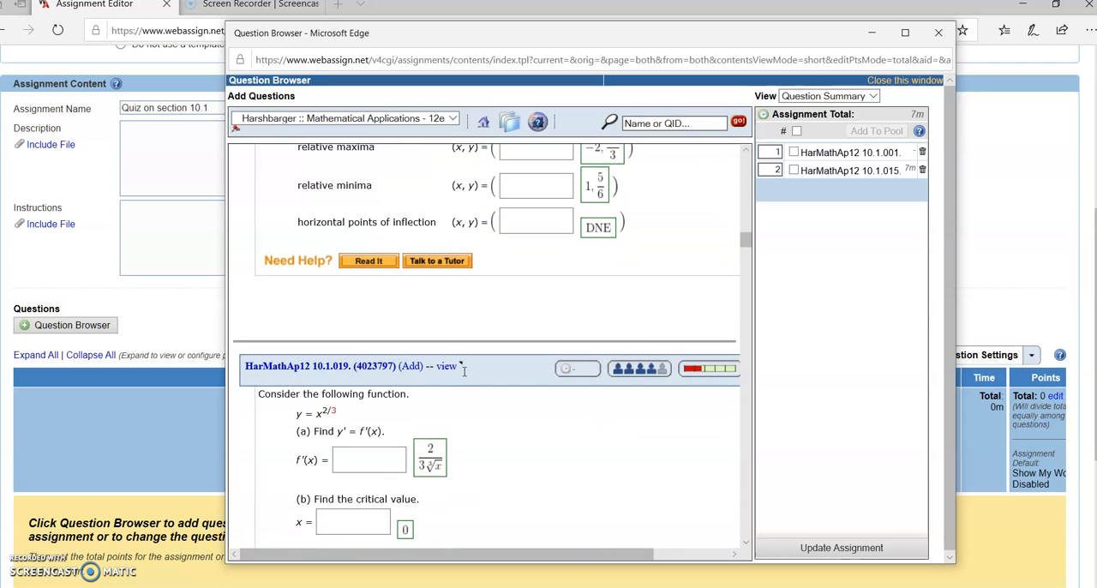
pyautogui.scroll(-2, 382, 378)
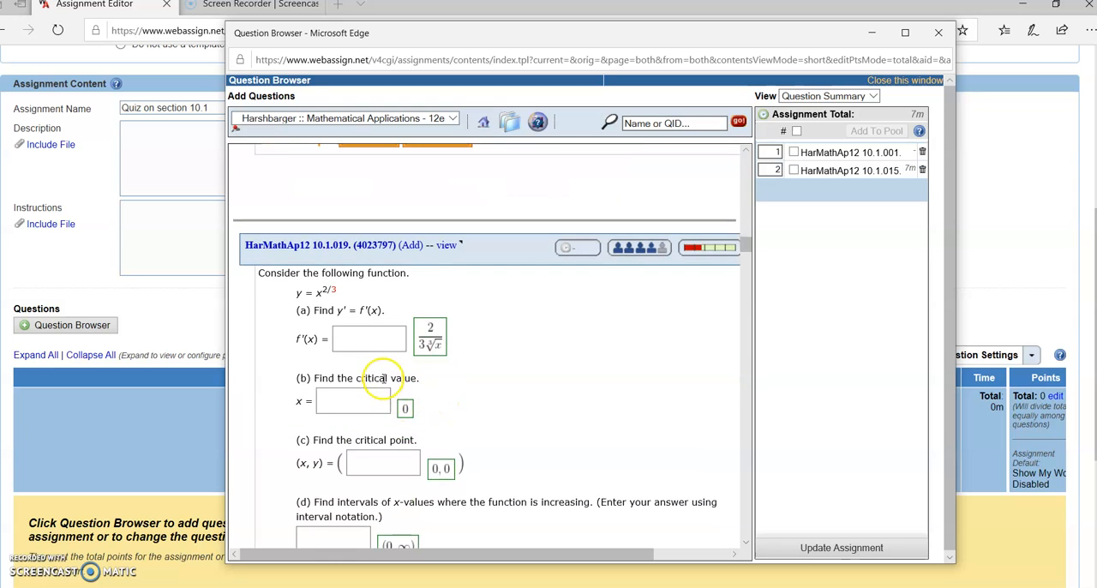
pyautogui.scroll(-10, 452, 360)
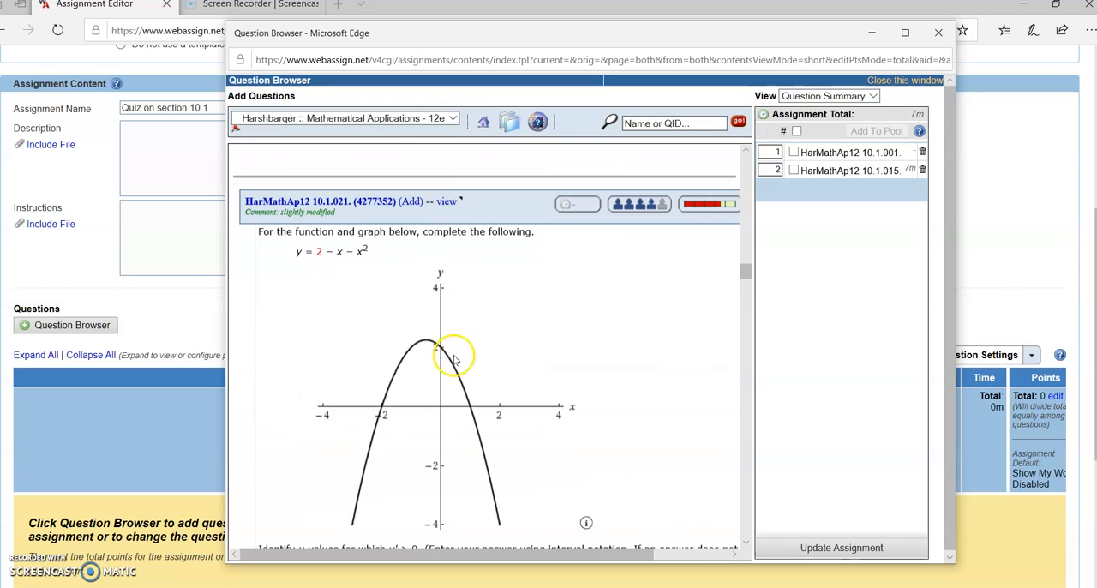
pyautogui.click(411, 201)
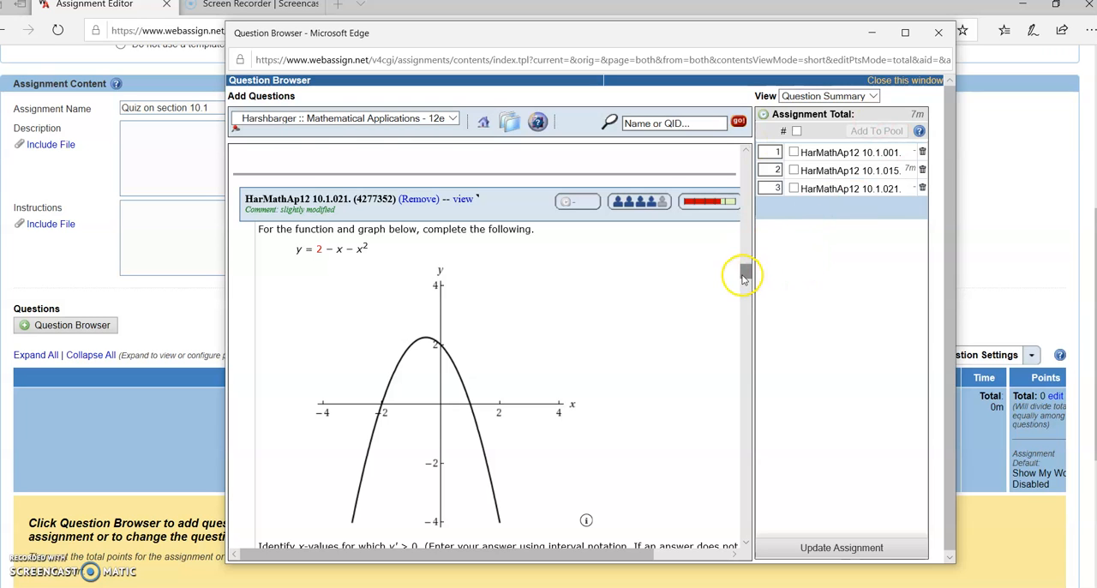
# Switch the list to questions 41-44 and add the medication concentration question HarMathAp12 10.1.058 to the quiz
pyautogui.moveTo(742, 271); pyautogui.dragTo(746, 161)
pyautogui.click(286, 200)
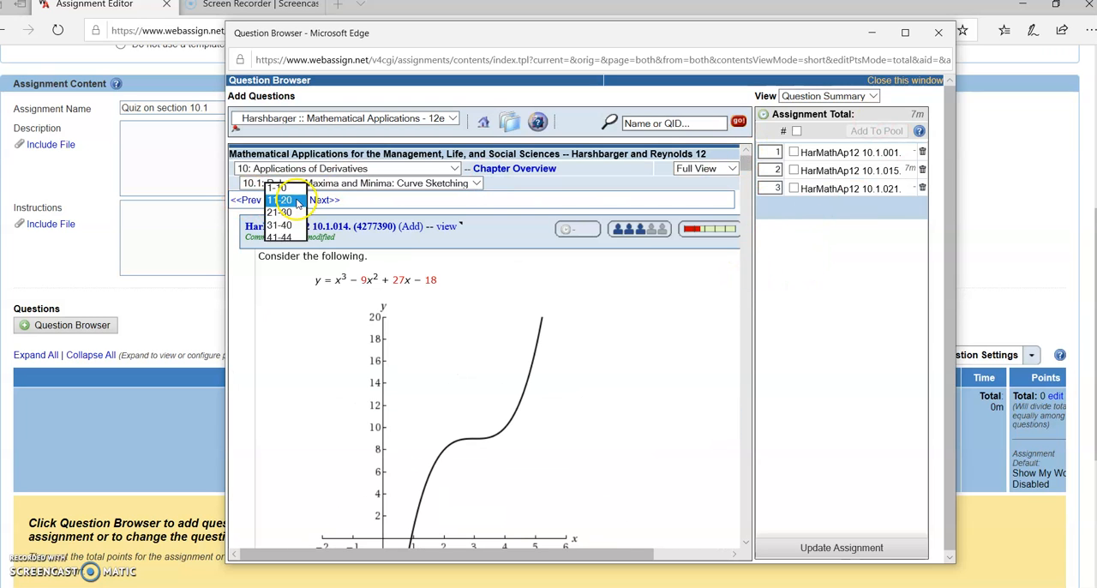
pyautogui.click(289, 237)
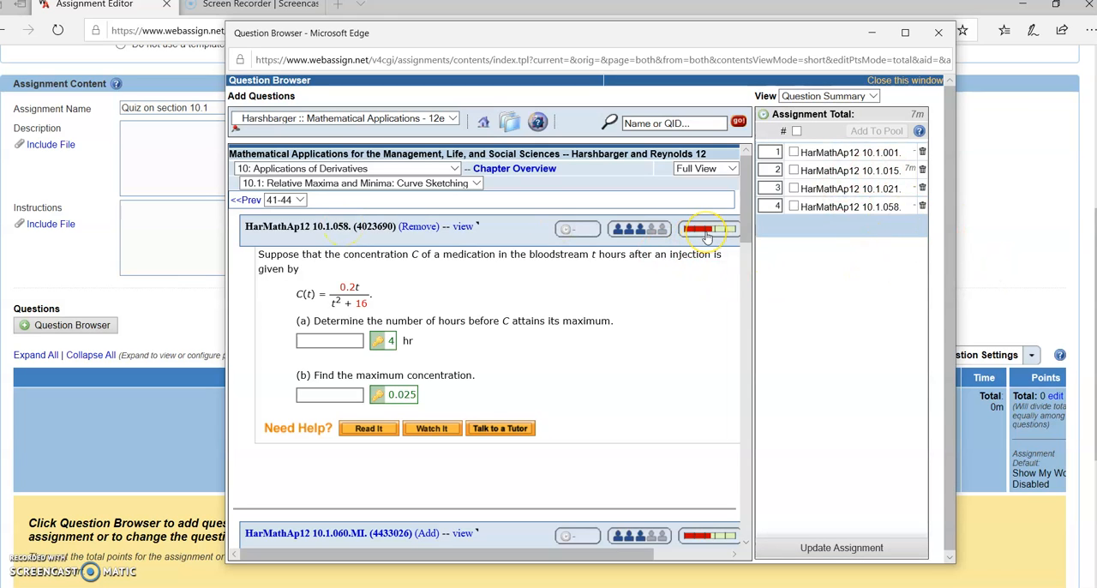
# Update the assignment with the four selected section 10.1 questions and check which template it uses
pyautogui.moveTo(706, 232)
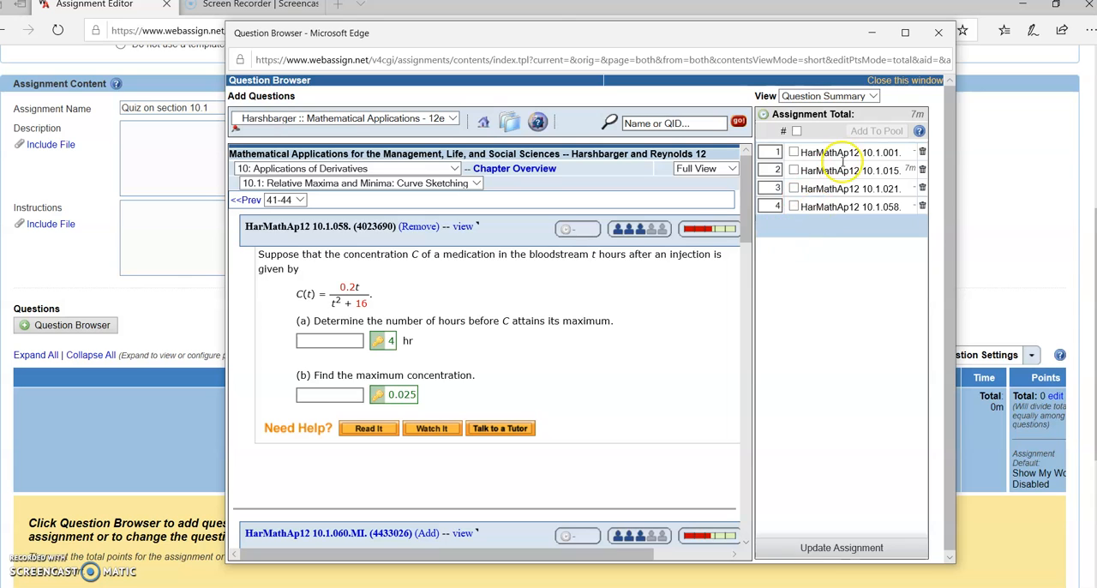
pyautogui.click(841, 554)
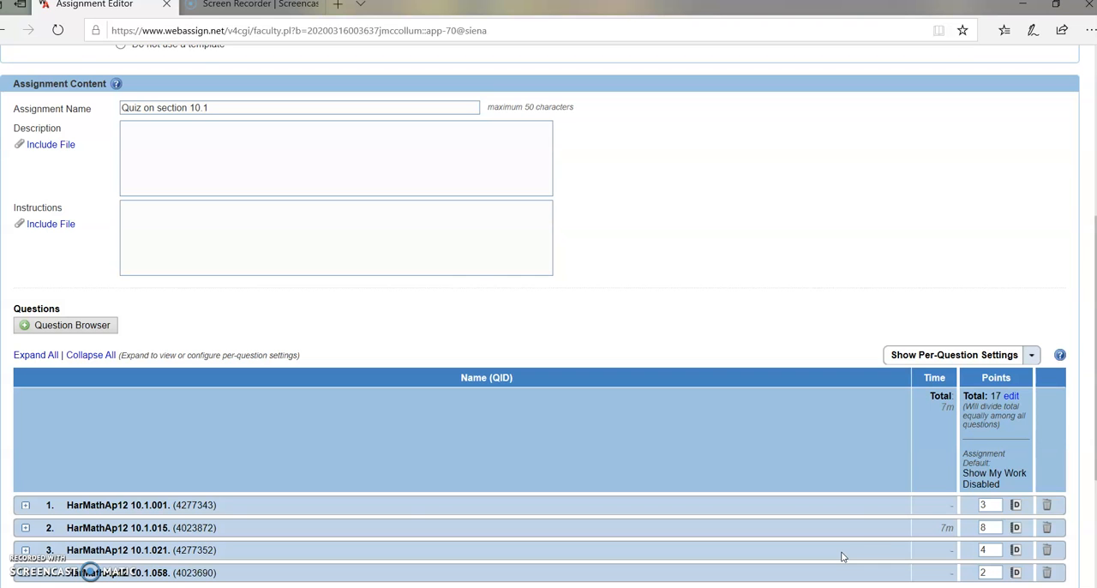
pyautogui.scroll(3, 629, 326)
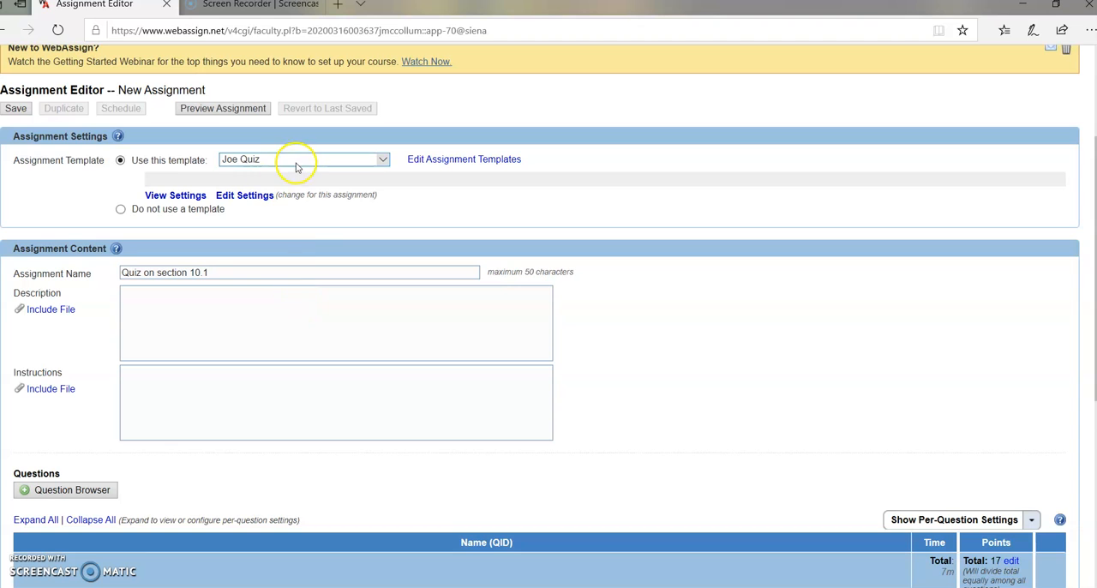
# Expand questions HarMathAp12 10.1.001 and 10.1.015 in turn to examine their content and per-part points, collapsing each again
pyautogui.scroll(-6, 308, 215)
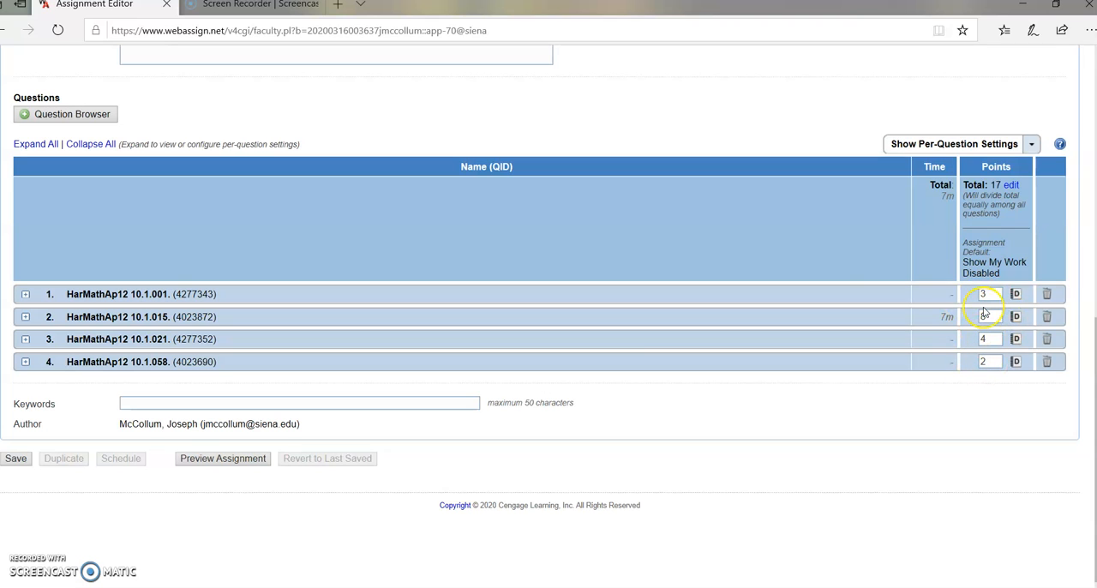
pyautogui.click(26, 294)
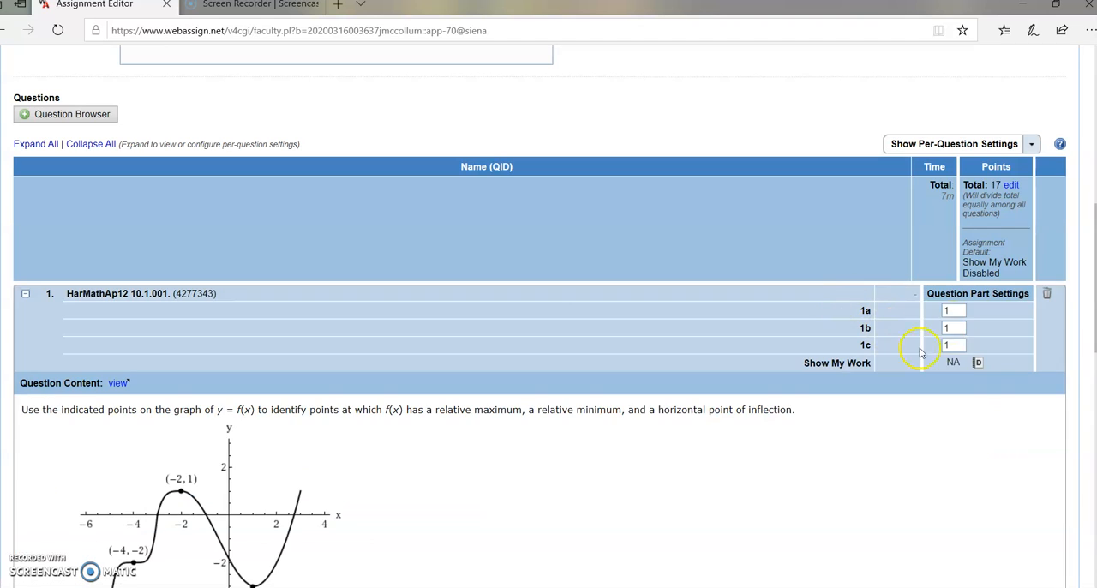
pyautogui.click(26, 294)
pyautogui.click(26, 316)
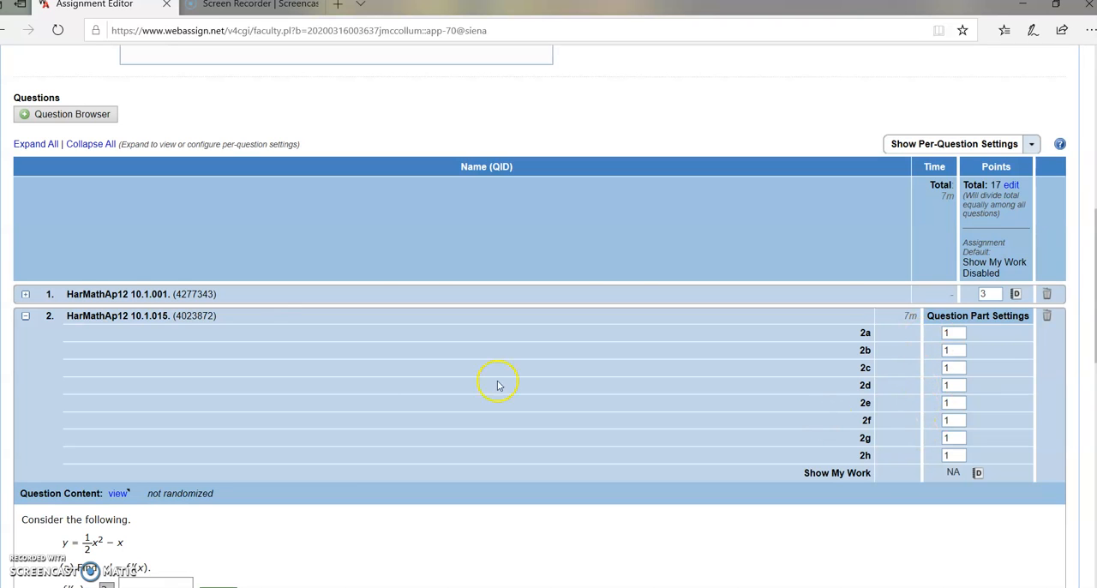
pyautogui.click(26, 315)
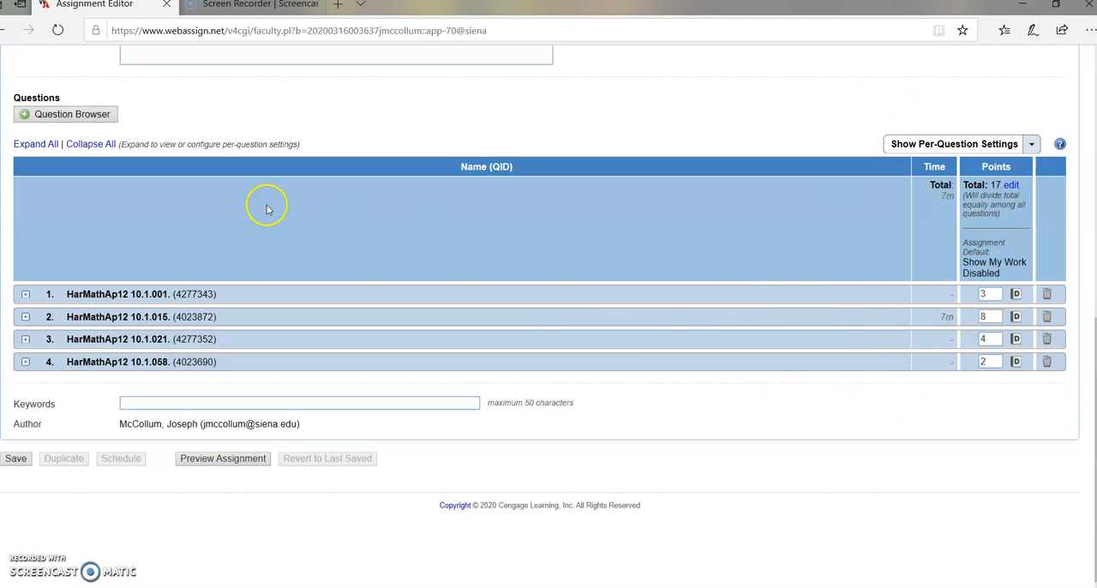
# Save the quiz and open scheduling for it in QBUS110 Section 28, Spring 2020
pyautogui.click(17, 459)
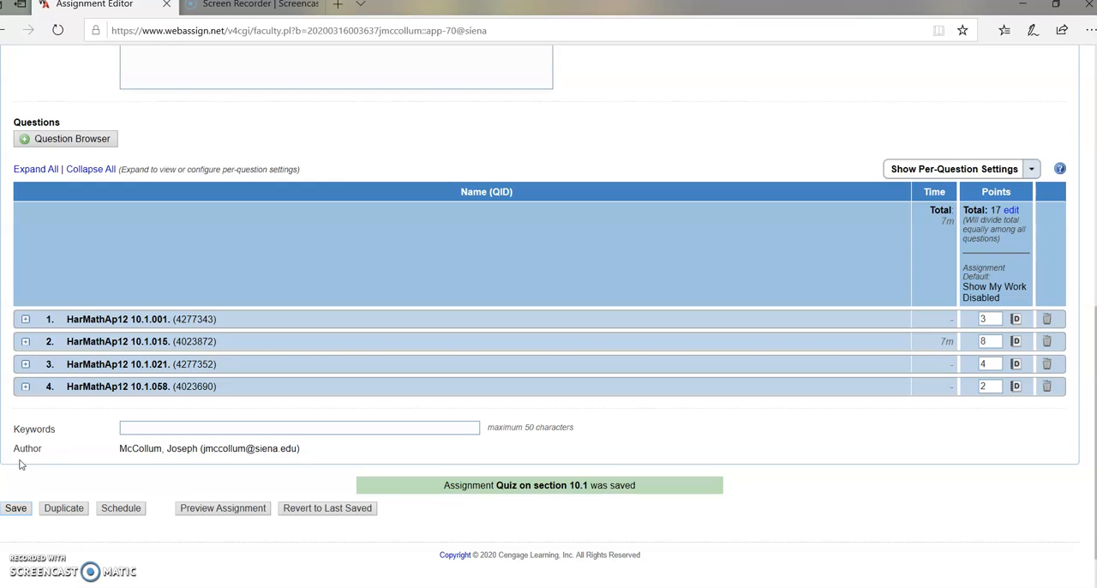
pyautogui.click(120, 508)
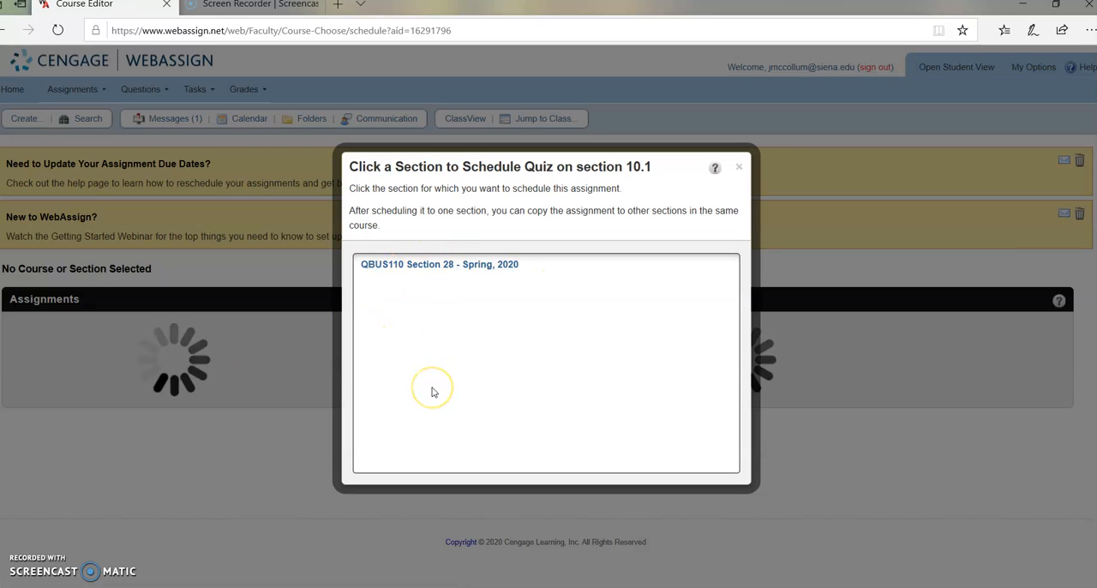
pyautogui.click(443, 265)
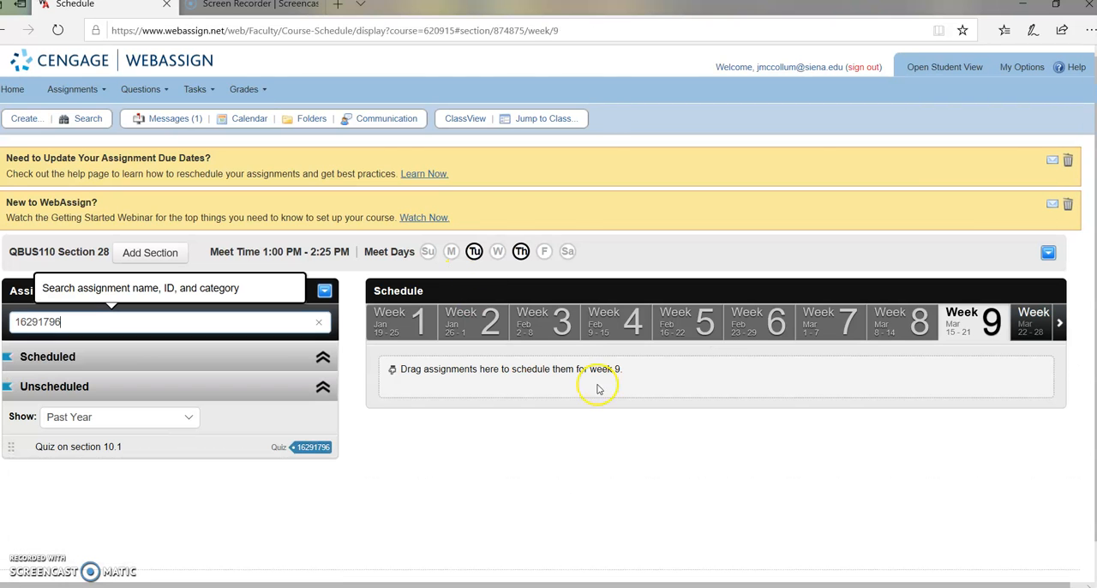
# Check the week 11 assignments and place Quiz on section 10.1 in week 12 (Apr 5-11) of the schedule
pyautogui.click(1059, 323)
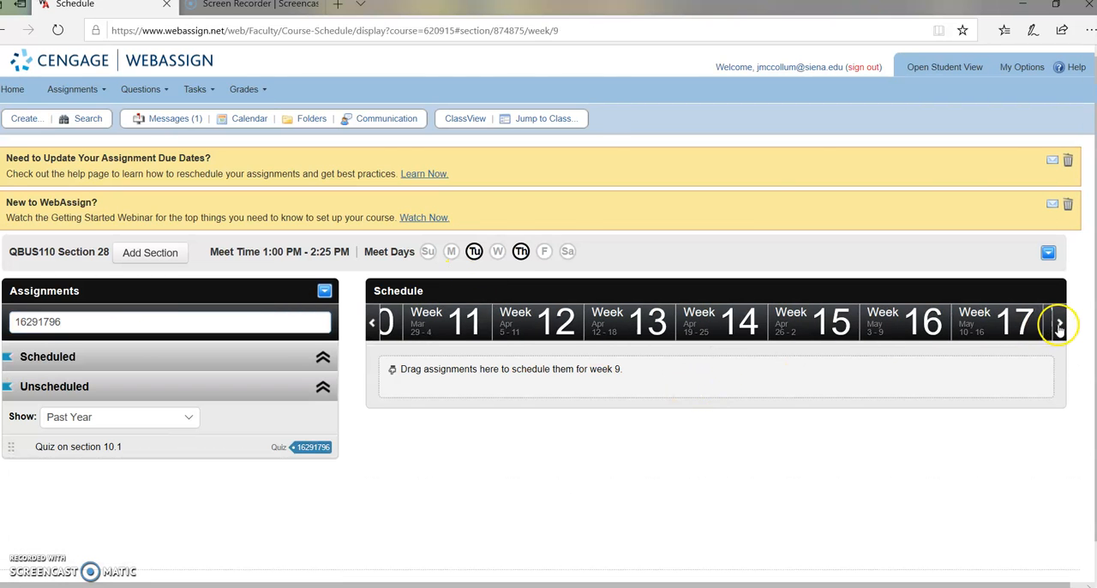
pyautogui.click(507, 327)
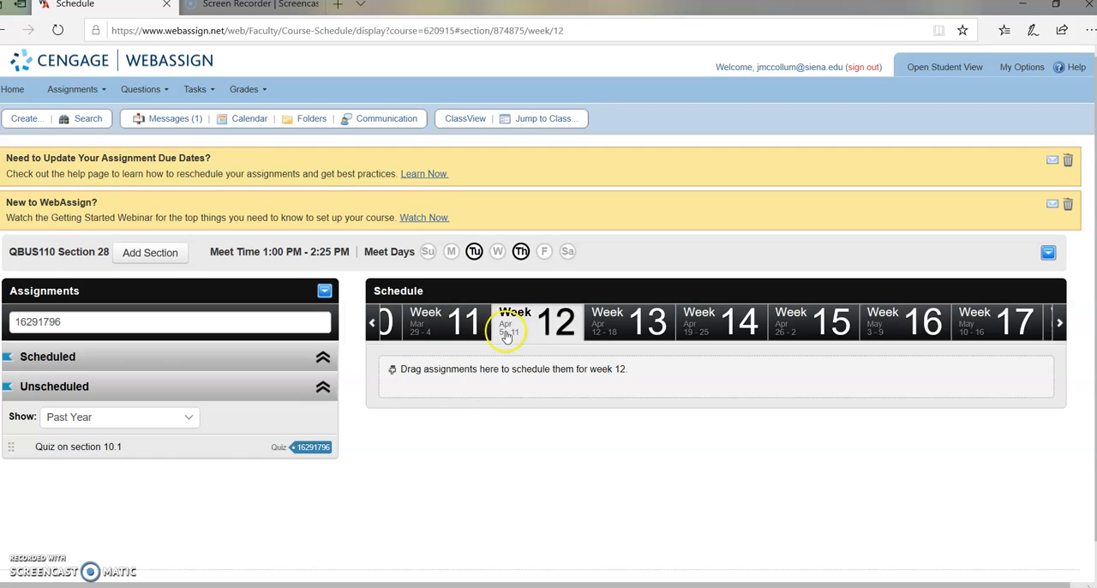
pyautogui.click(433, 322)
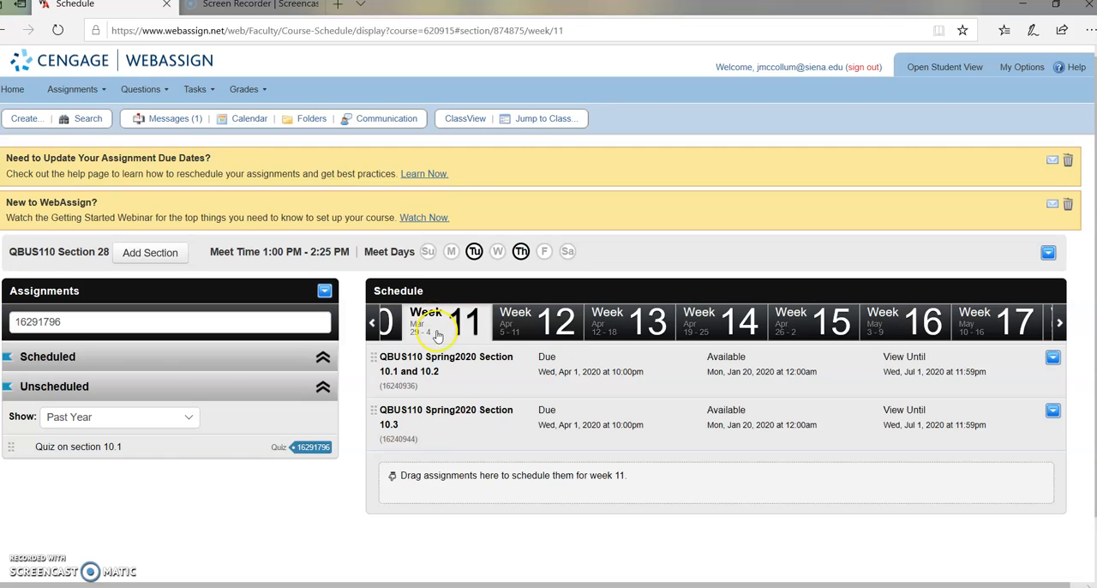
pyautogui.click(522, 327)
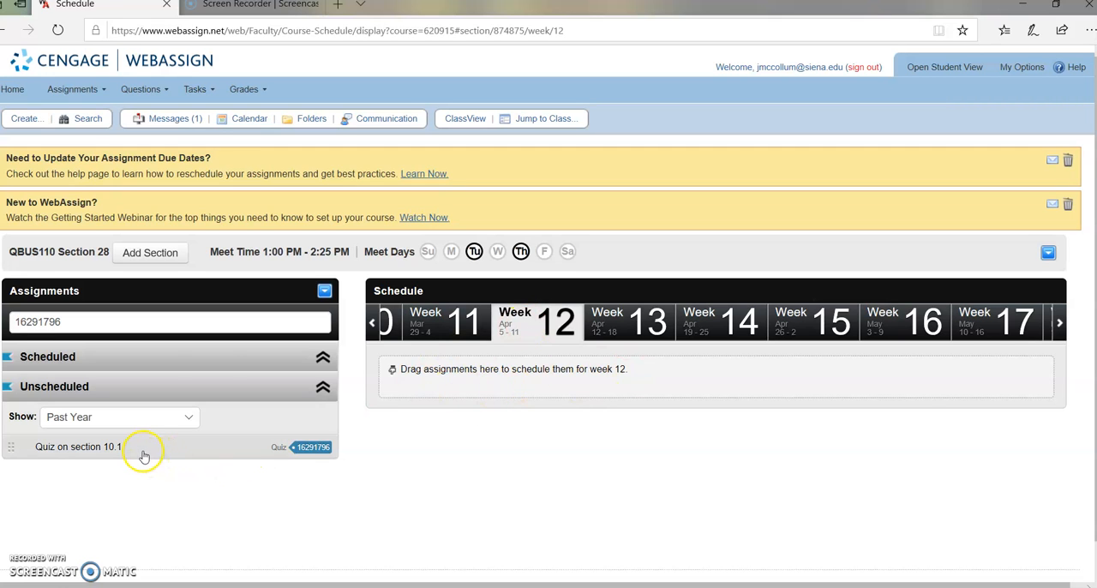
pyautogui.moveTo(142, 448); pyautogui.dragTo(482, 367)
pyautogui.scroll(-2, 490, 431)
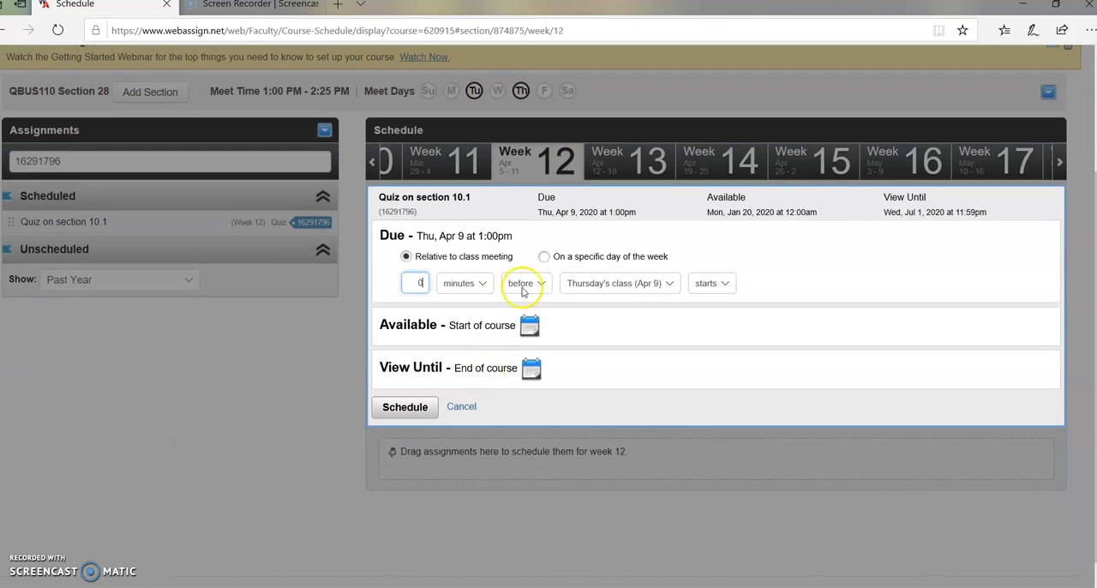
# Make the quiz due on a specific day, Wednesday, Apr 8 at 10:00 PM, and schedule it
pyautogui.click(544, 259)
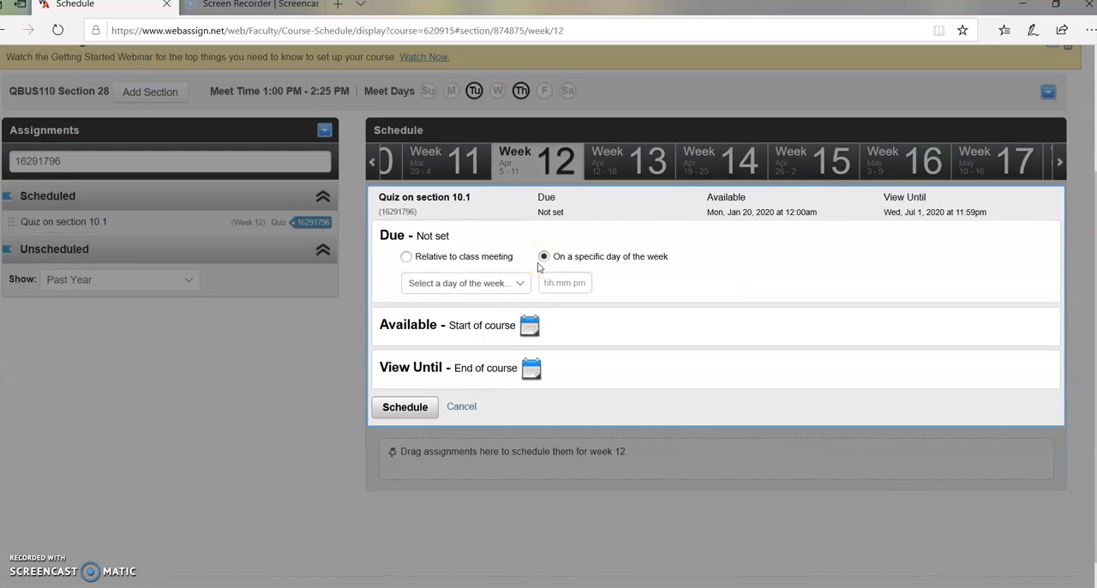
pyautogui.click(521, 284)
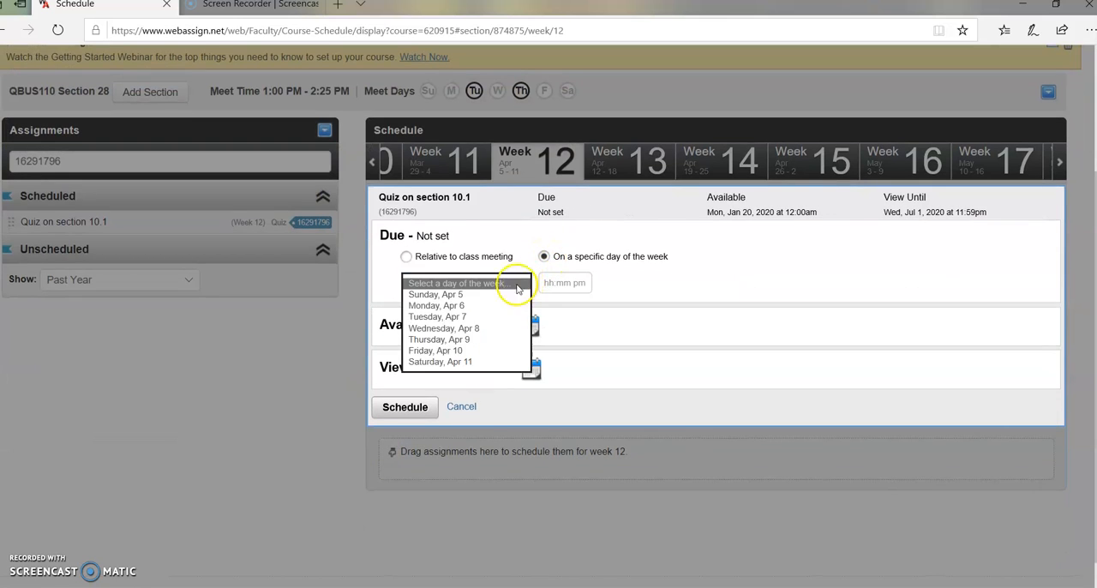
pyautogui.click(473, 335)
pyautogui.click(557, 287)
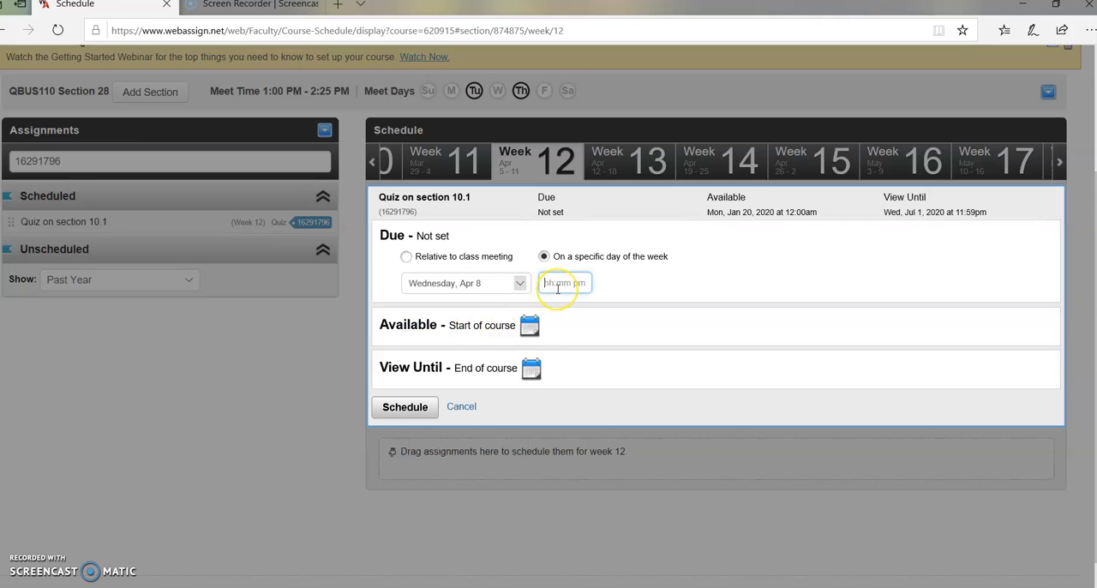
pyautogui.write('10 pm')
pyautogui.click(611, 277)
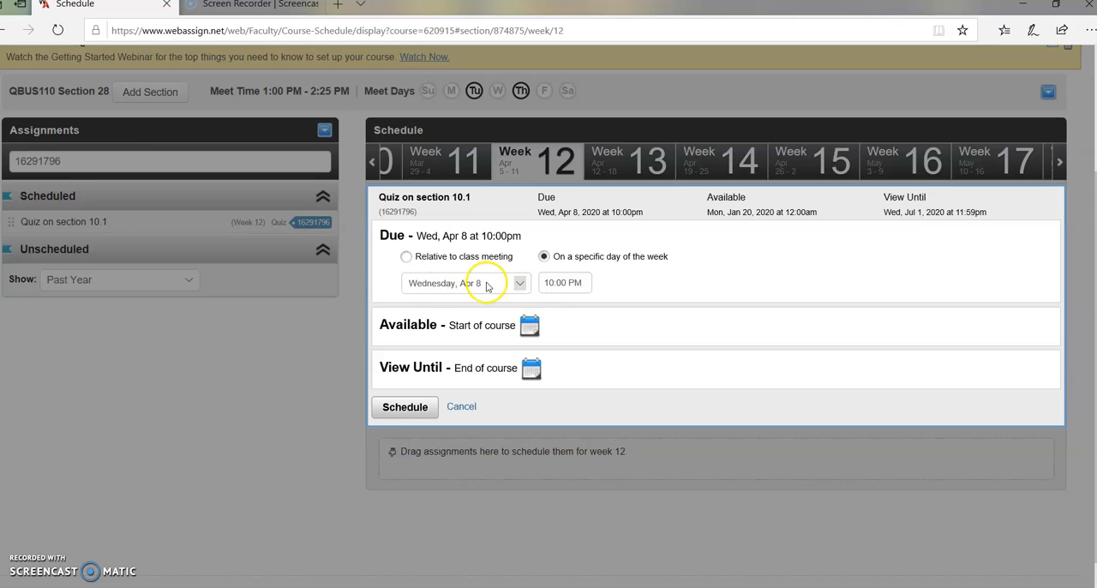
pyautogui.click(393, 415)
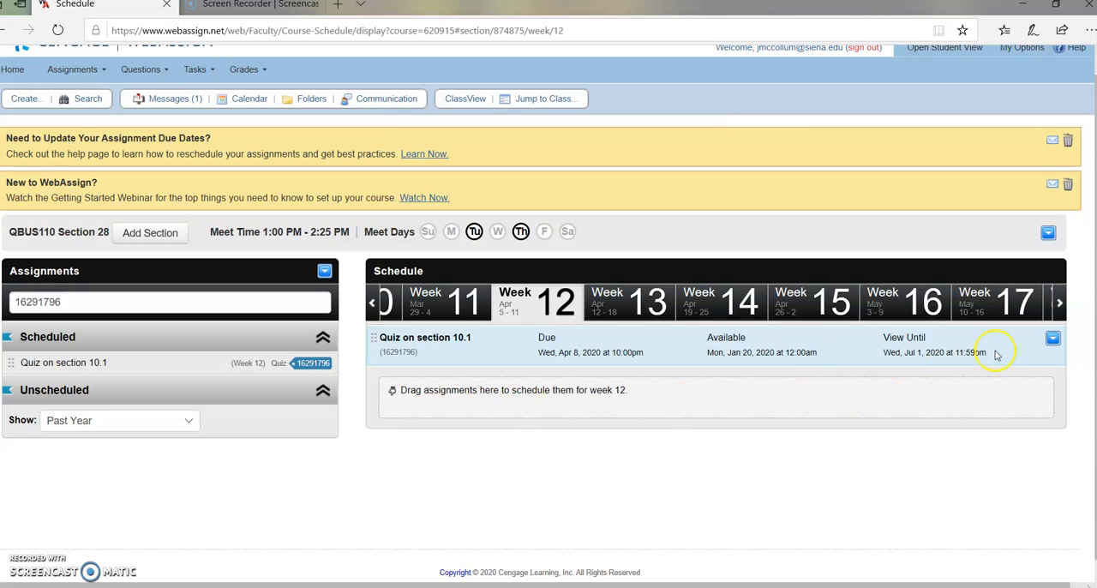
# Edit the quiz's restrictions to make it a timed assignment with 60 minutes per student, and save them
pyautogui.click(1052, 341)
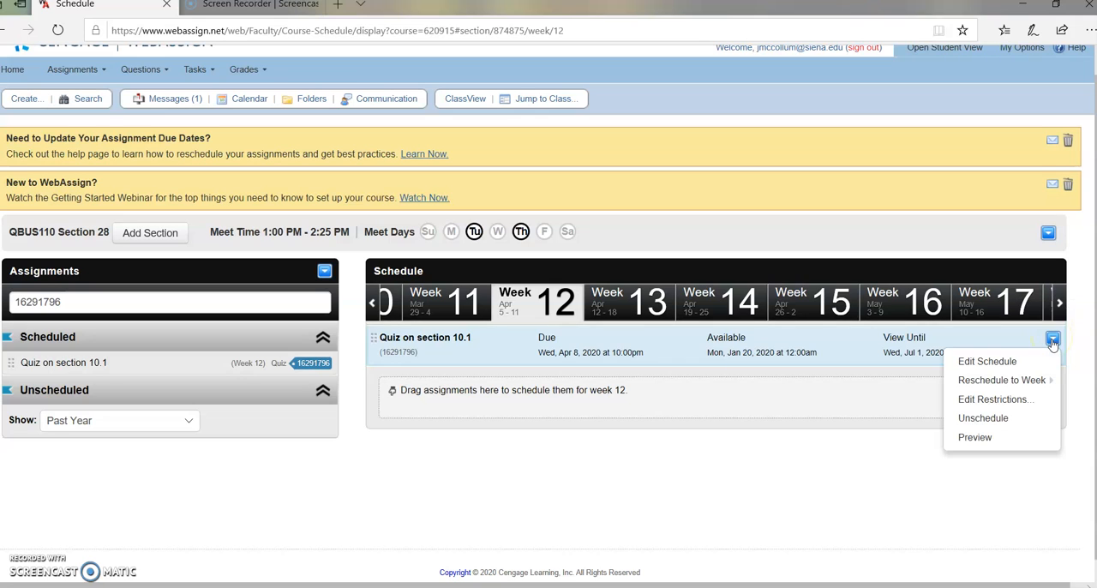
pyautogui.click(1006, 401)
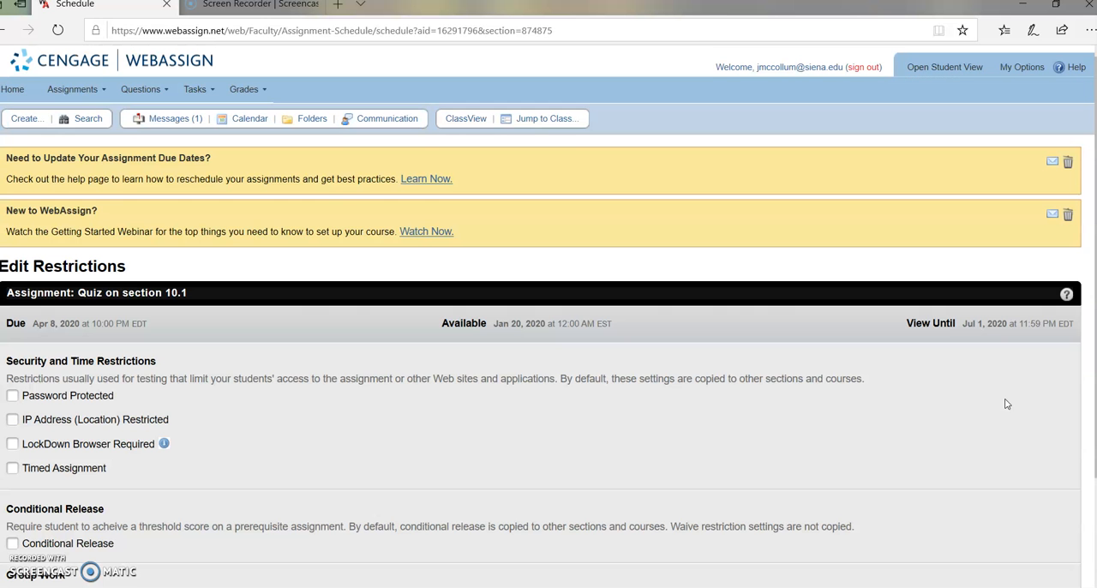
pyautogui.scroll(-2, 943, 411)
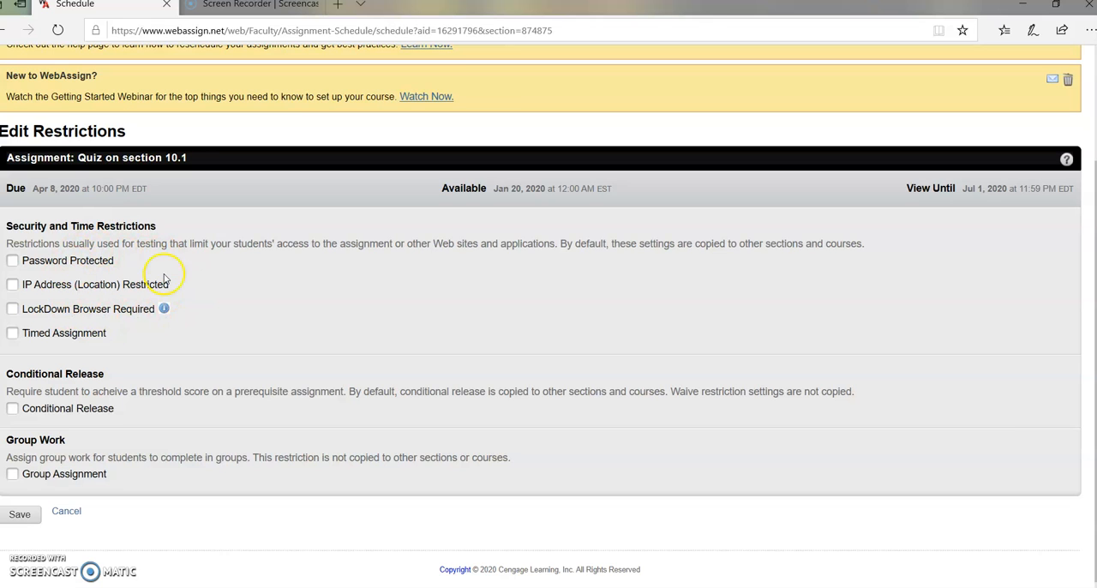
pyautogui.click(13, 334)
pyautogui.scroll(-1, 103, 325)
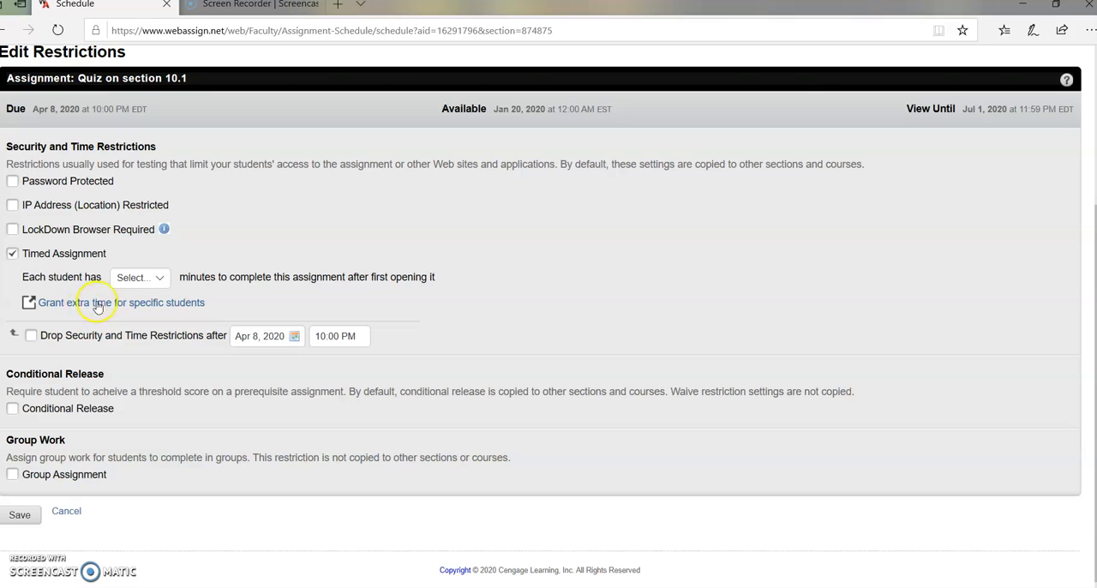
pyautogui.click(160, 279)
pyautogui.click(122, 314)
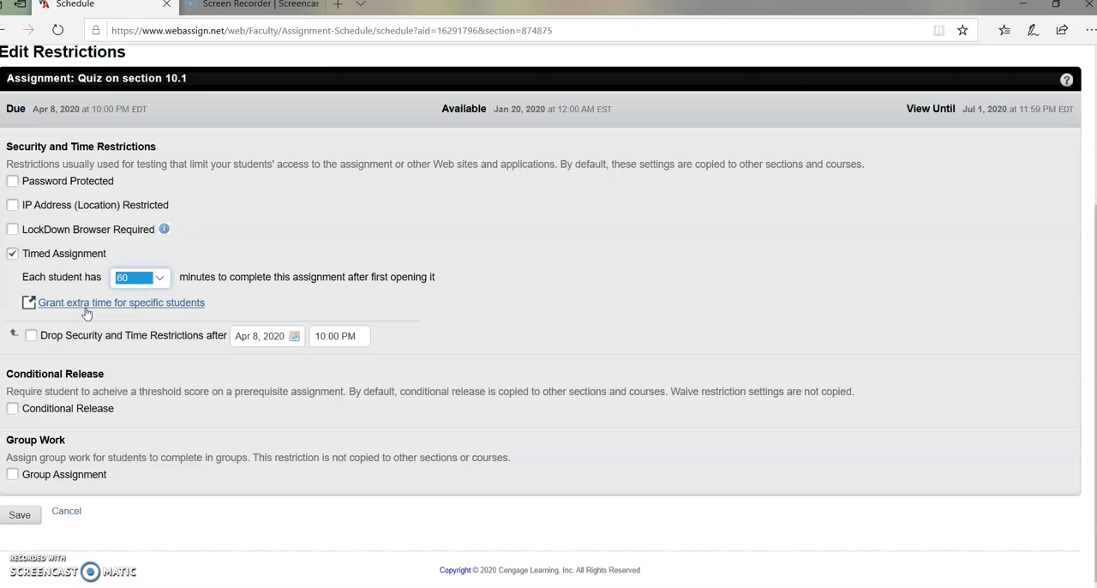
pyautogui.click(21, 515)
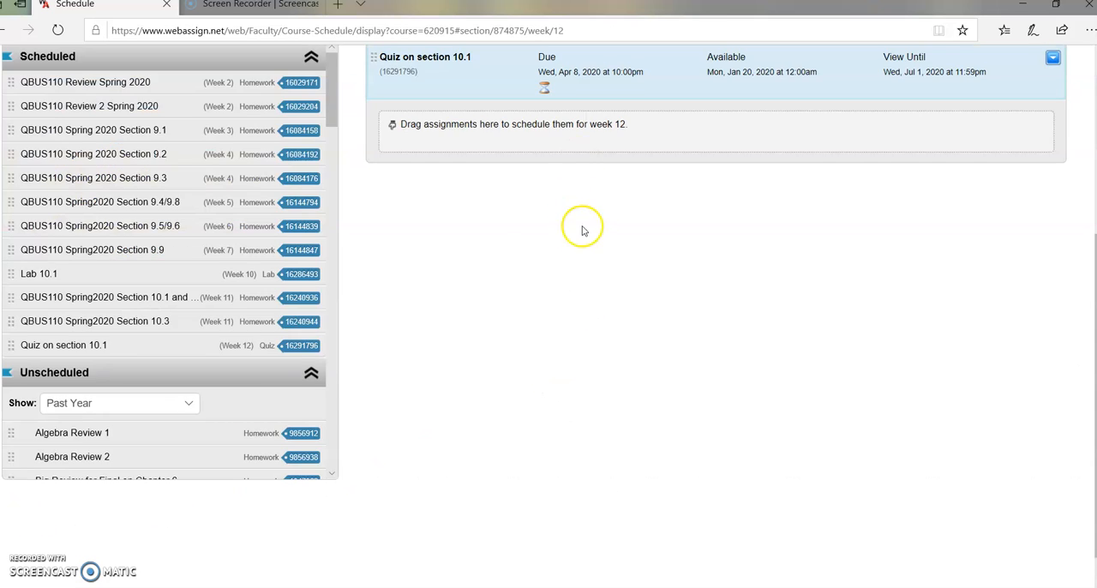
# Check the quiz's timed-assignment marker in the schedule and find the quiz among the current assignments on the home page
pyautogui.scroll(3, 562, 304)
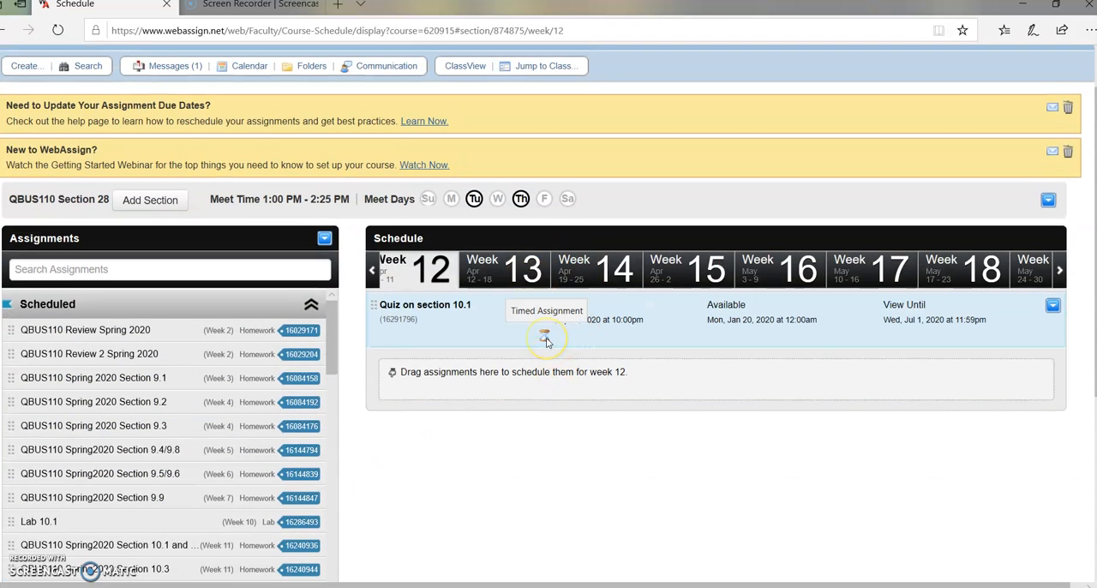
pyautogui.scroll(1, 488, 338)
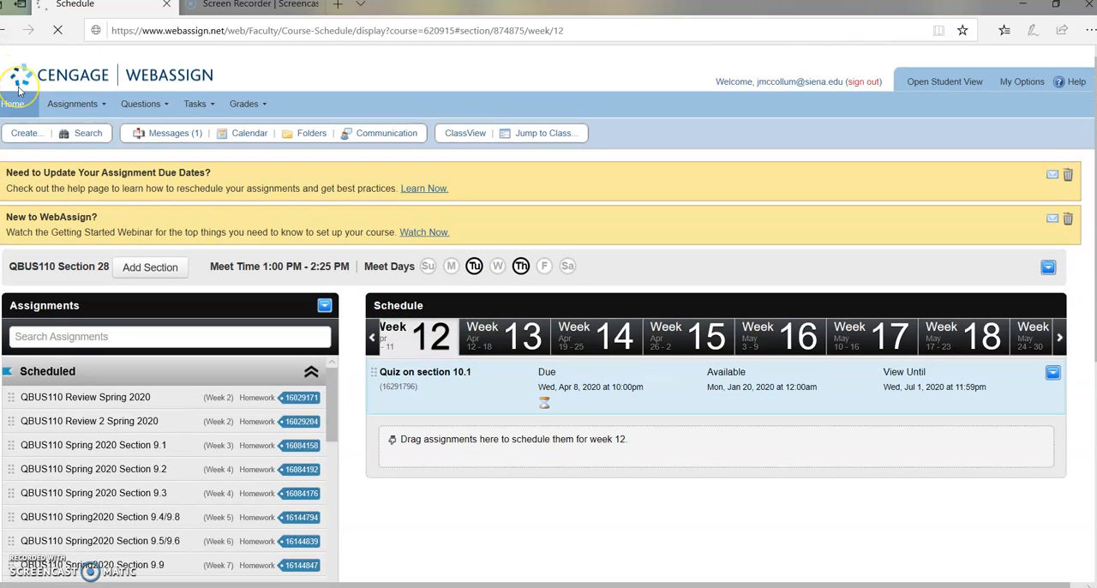
pyautogui.click(17, 90)
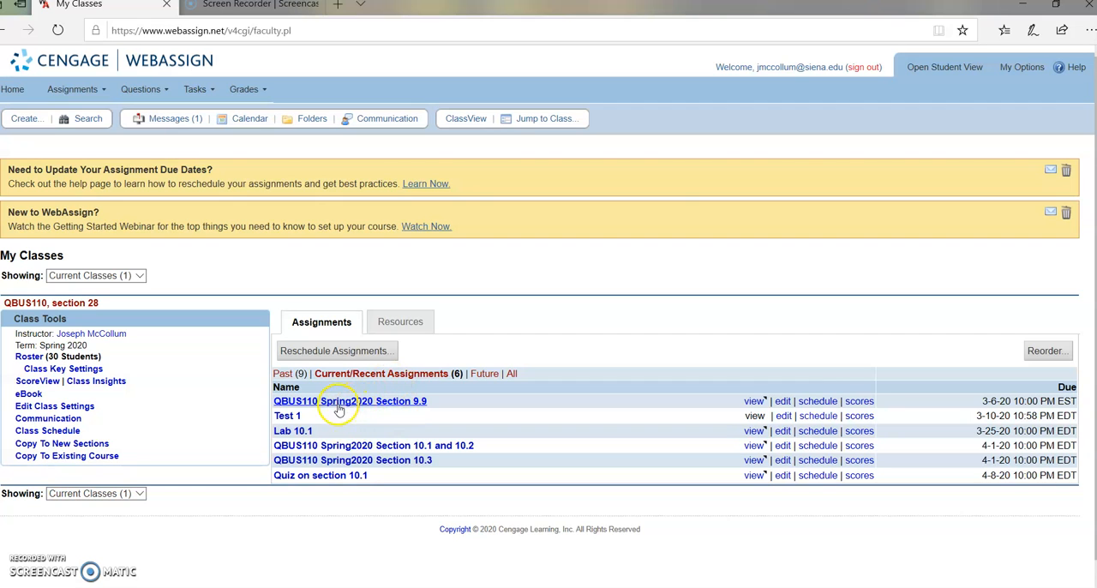
pyautogui.click(331, 478)
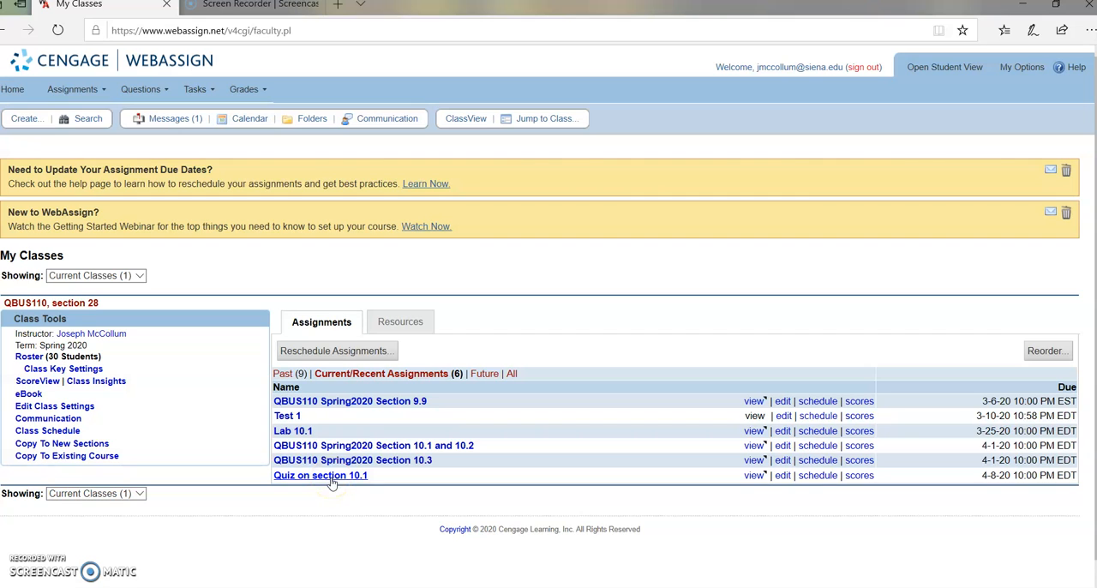